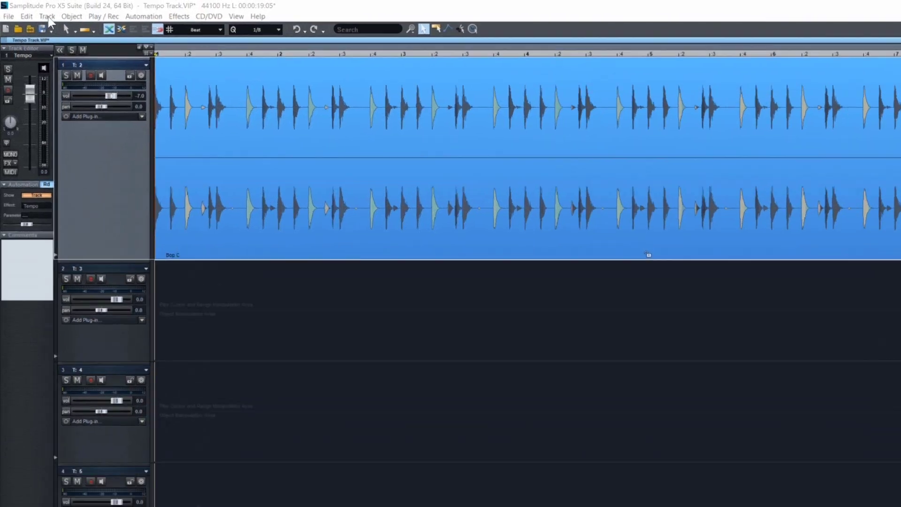
Step: Open the Track menu in the menu bar
left_click(36, 13)
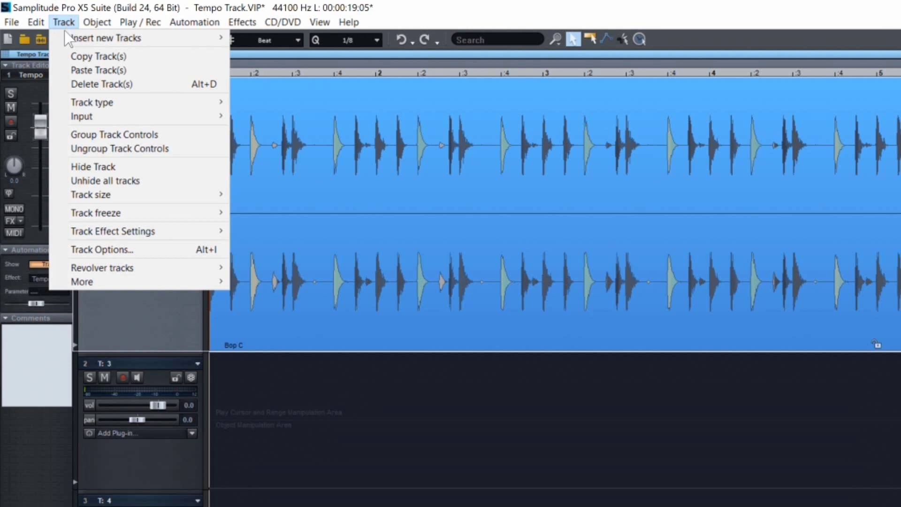
Step: Insert a New Tempo Track, drag it below the audio track and back to the top
mouse_move(69, 41)
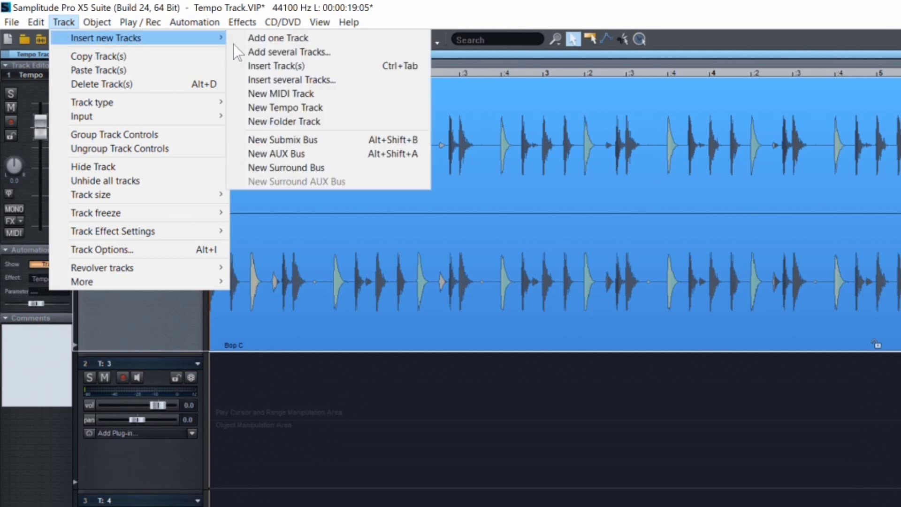
left_click(292, 109)
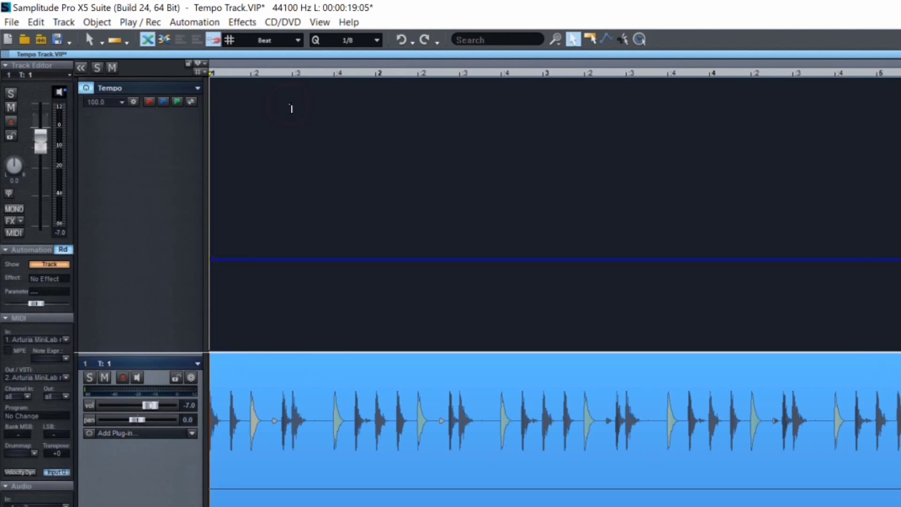
left_click(134, 223)
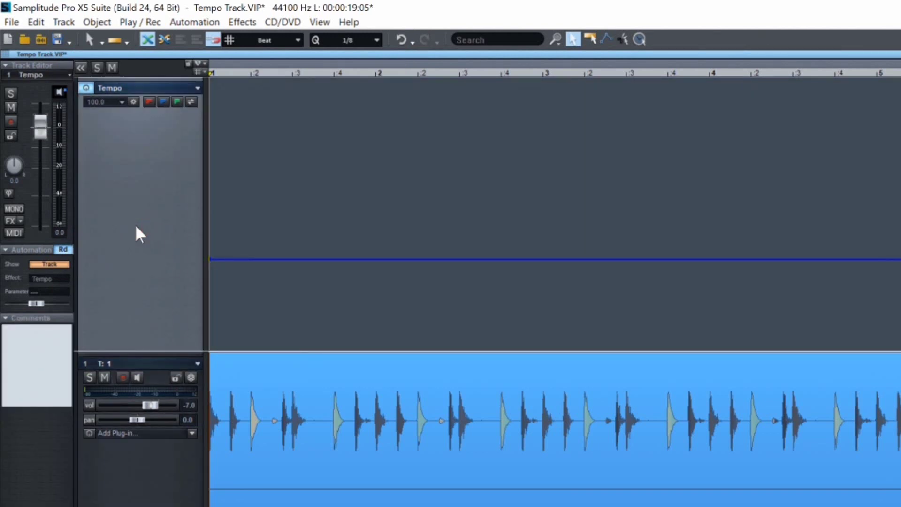
left_click_drag(134, 224, 136, 422)
left_click_drag(111, 471, 140, 253)
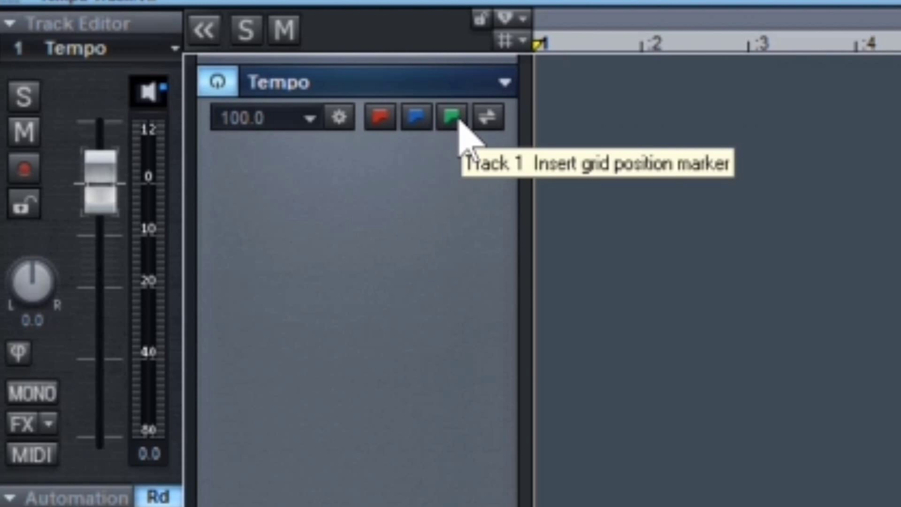
left_click(488, 122)
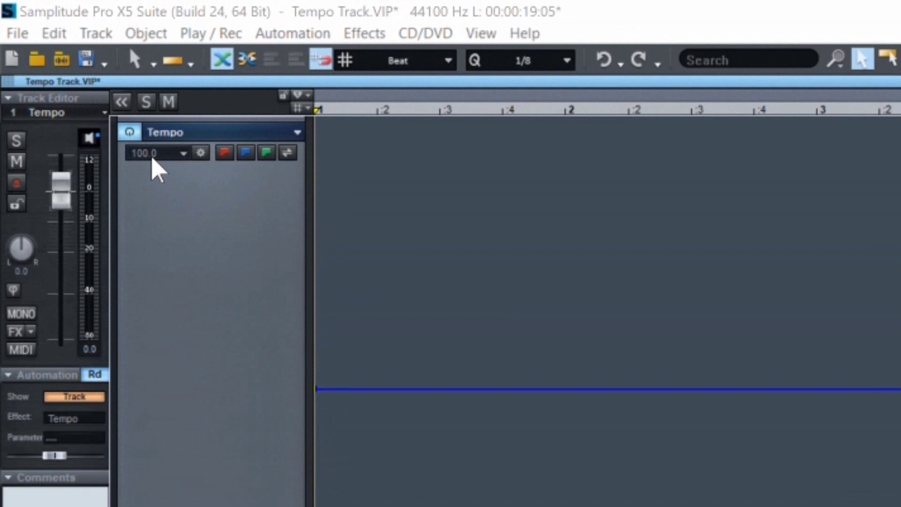
Step: Set the Tempo track to 130 BPM from the preset tempo list
left_click(154, 154)
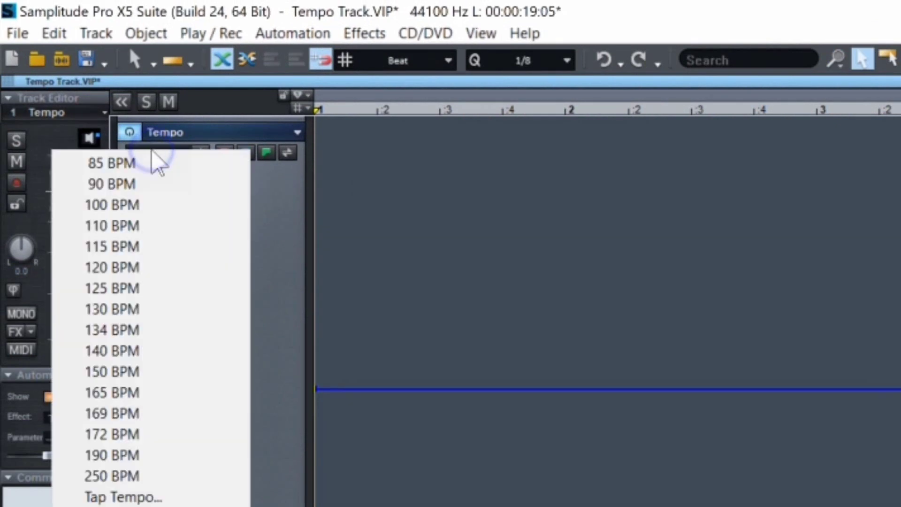
left_click(162, 309)
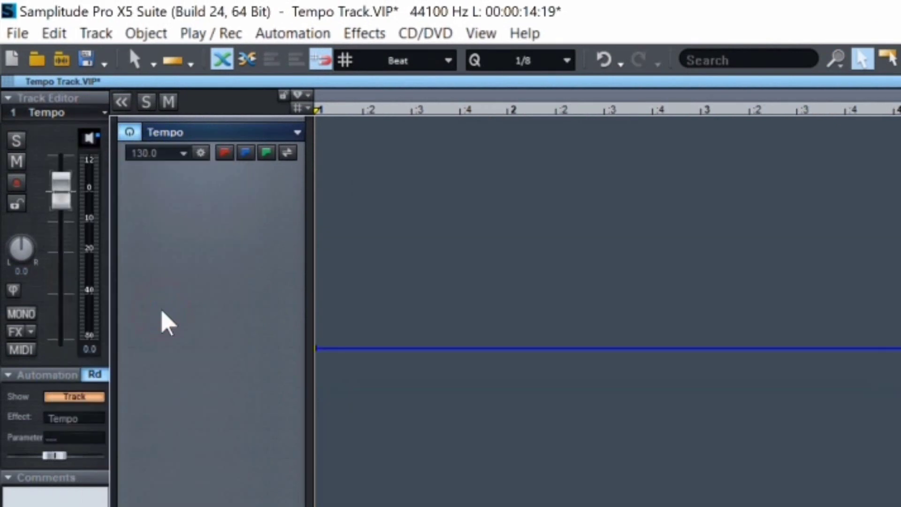
left_click(157, 154)
left_click(178, 375)
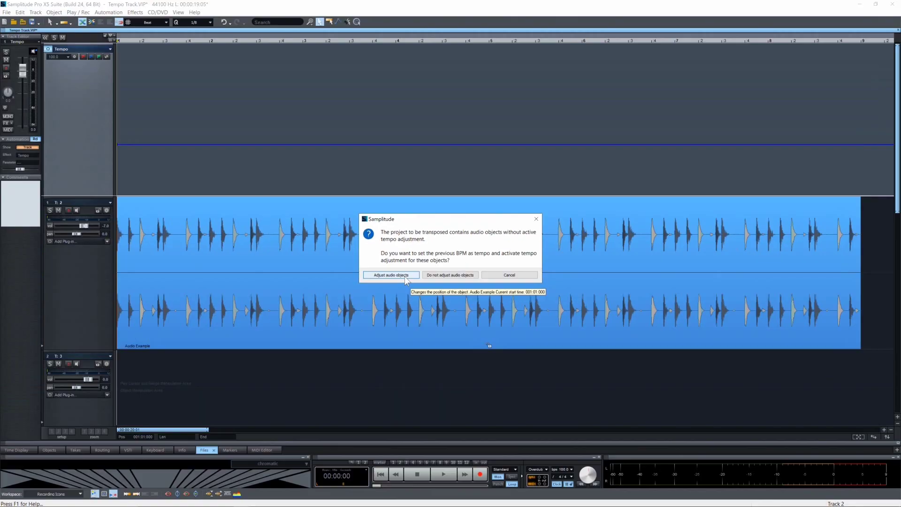
Step: Adjust the audio objects to 130 BPM and enable Use musical tempo adjustment in the Object Editor
left_click(405, 277)
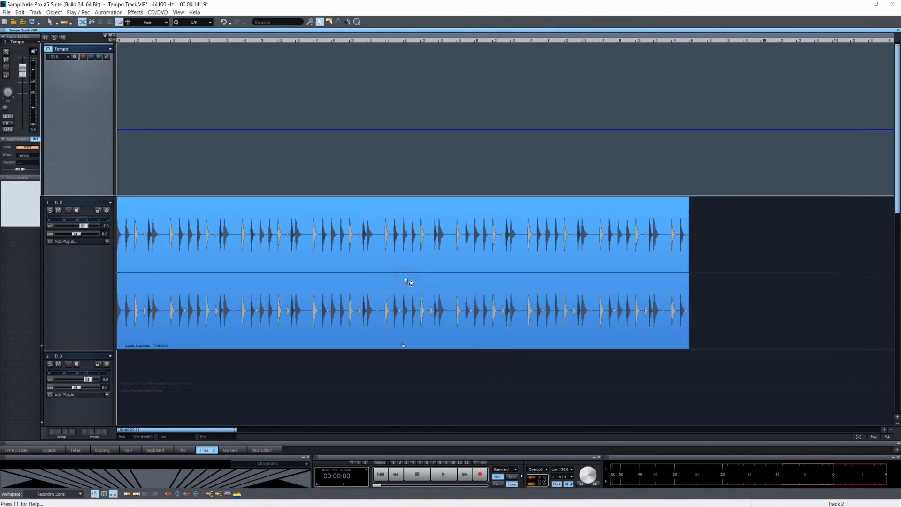
double_click(369, 303)
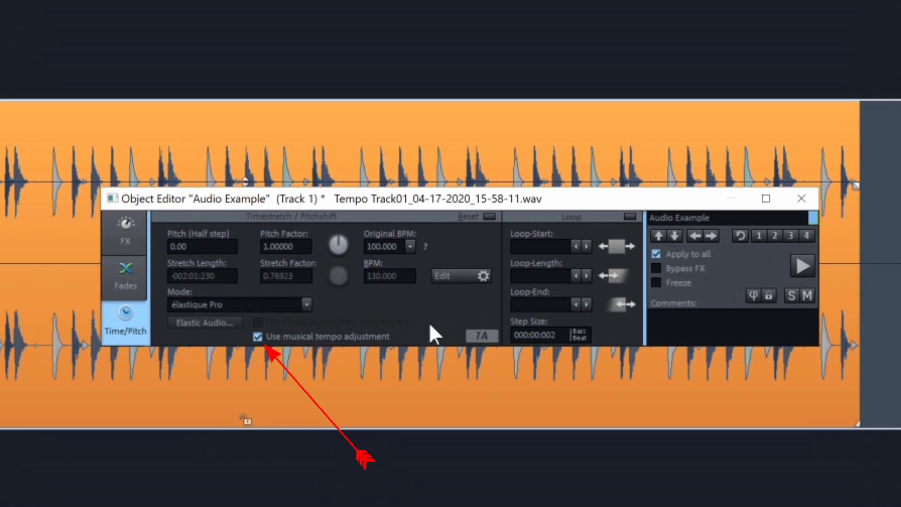
left_click(801, 199)
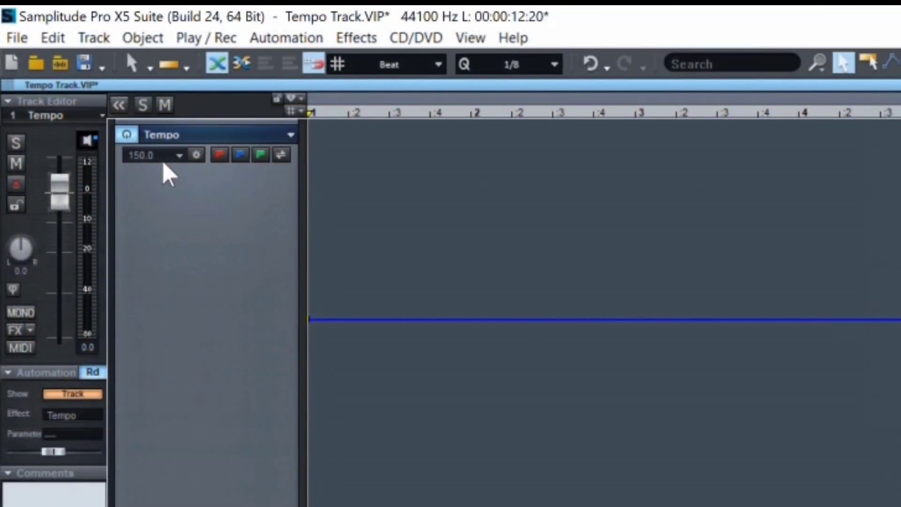
Step: Enter 100 as the tempo, then drag the tempo line to raise the tempo
left_click(162, 154)
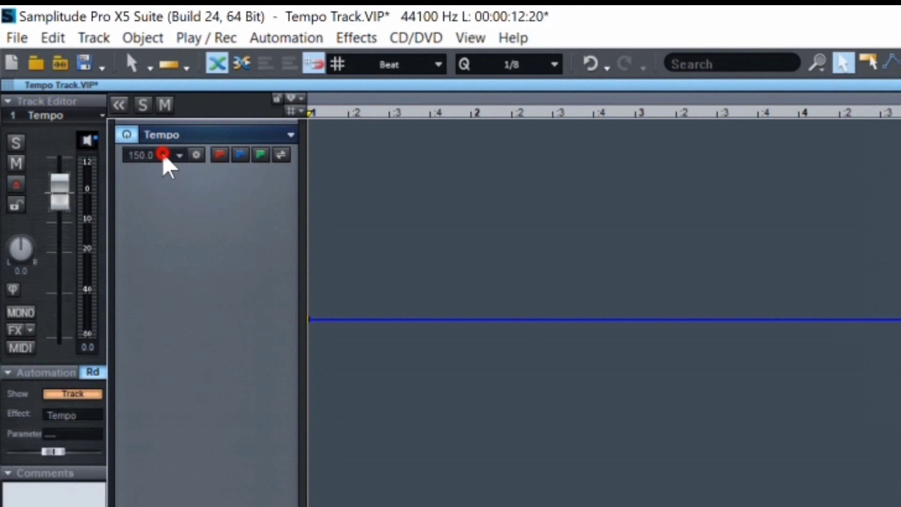
type("100")
key("Return")
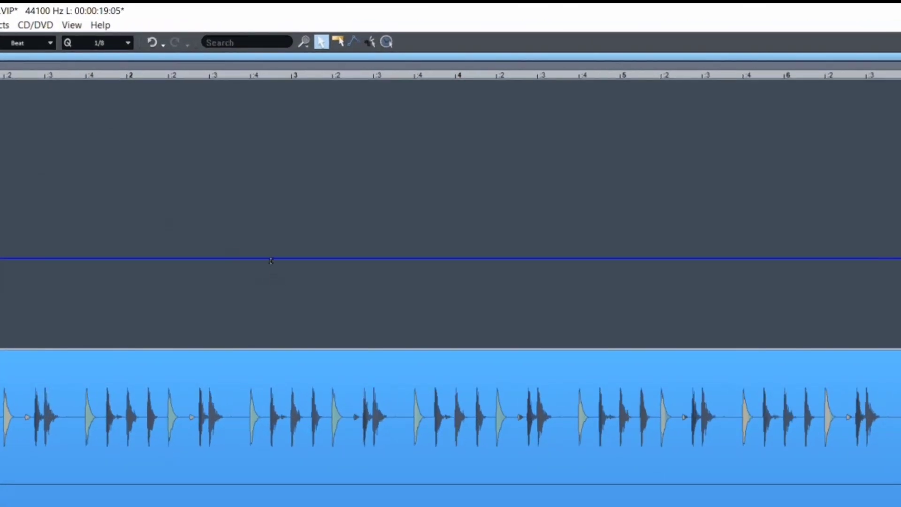
left_click_drag(271, 261, 268, 223)
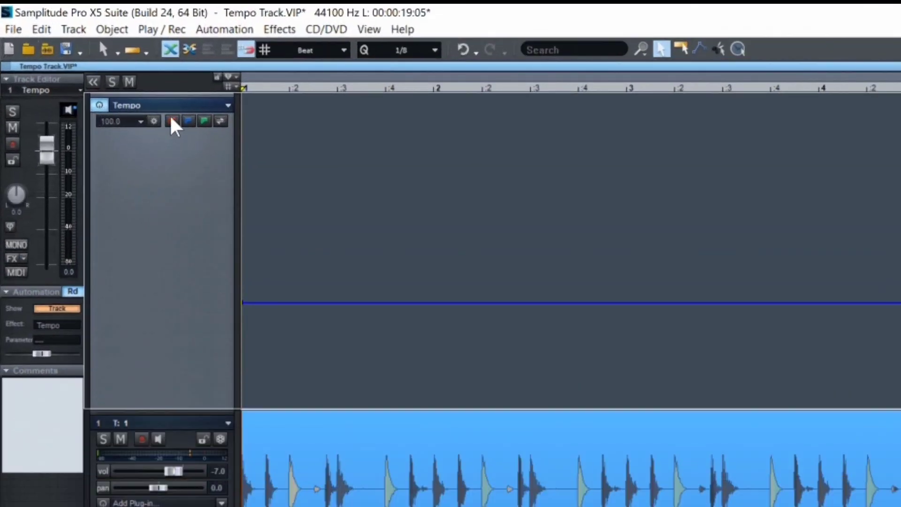
Step: Insert a 130 BPM tempo marker at bar 4
left_click(171, 121)
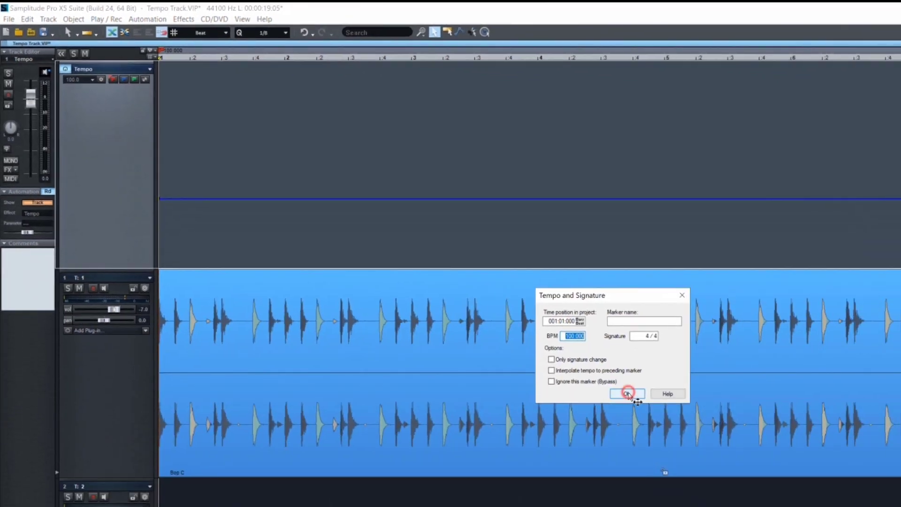
left_click(627, 393)
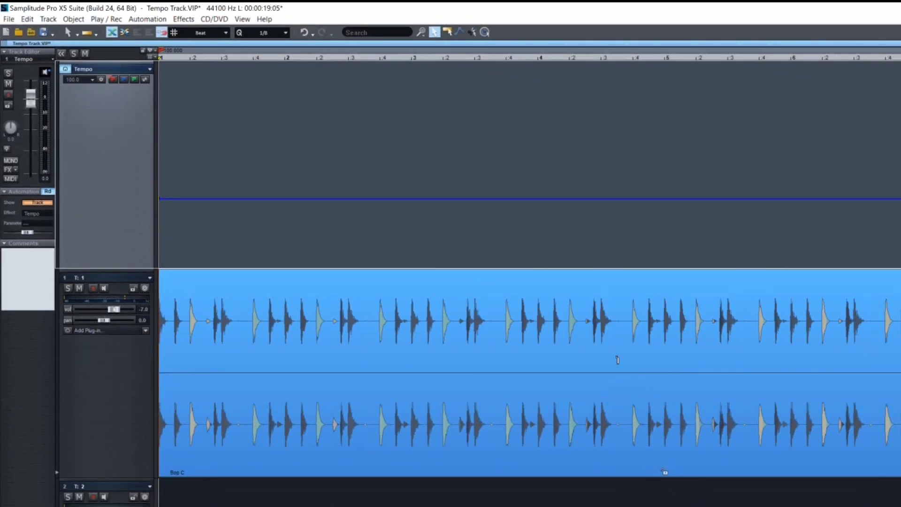
left_click(547, 102)
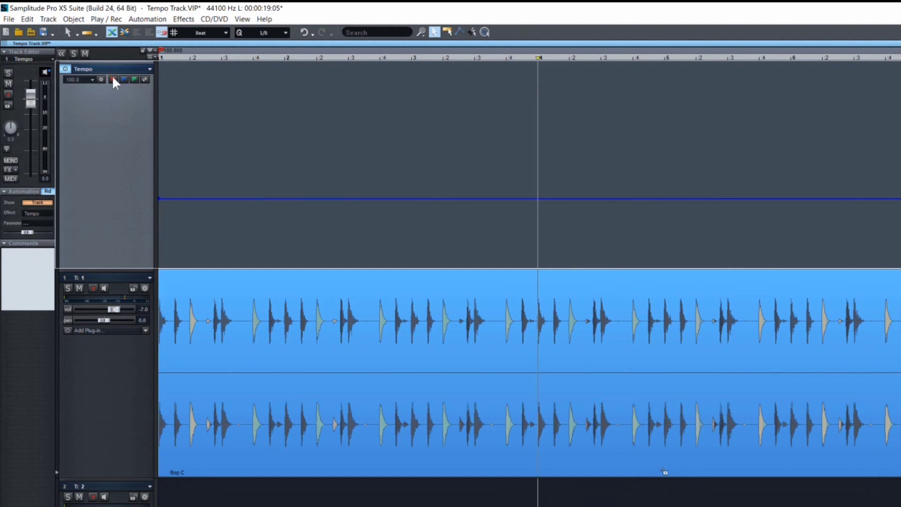
left_click(113, 79)
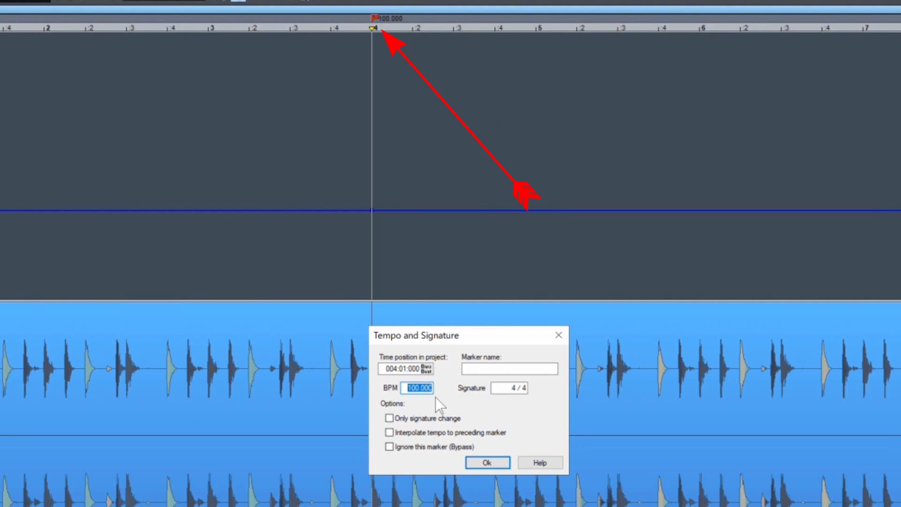
type("130")
left_click(500, 463)
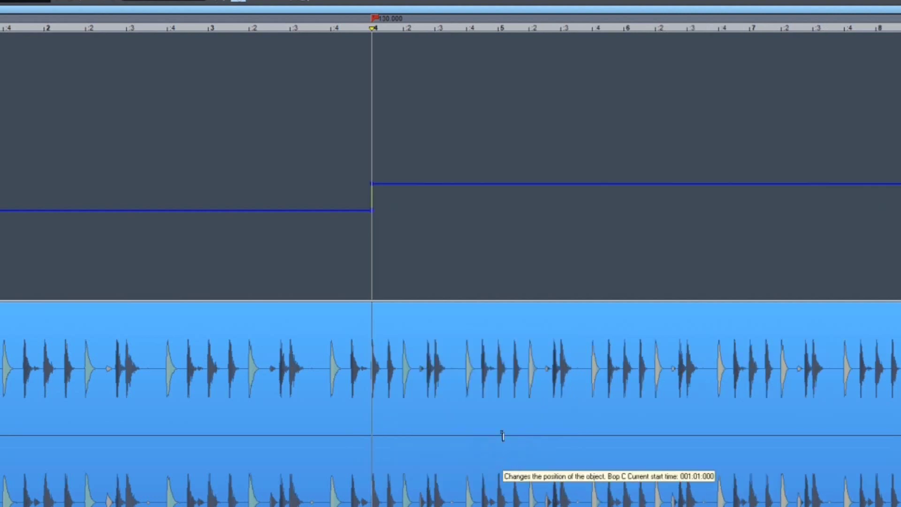
Step: Enable Interpolate tempo on the bar 4 marker and play the ramp from the start
double_click(370, 18)
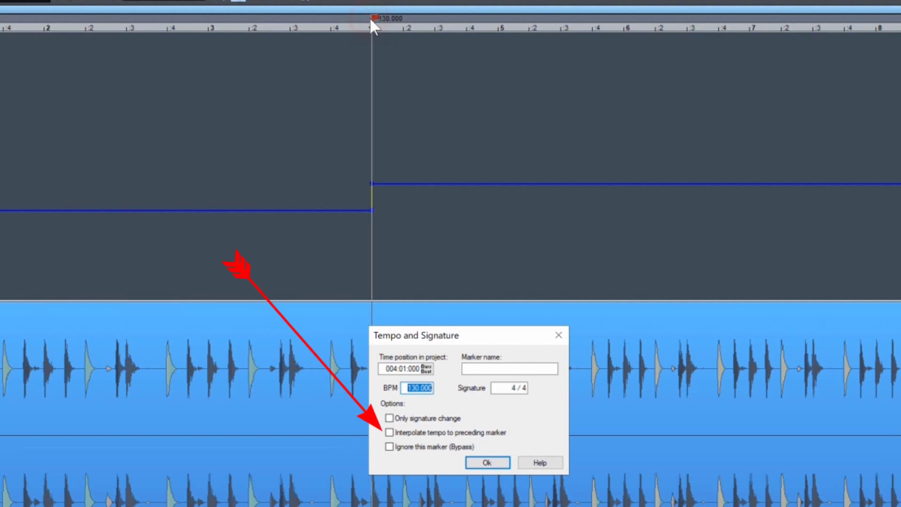
left_click(389, 432)
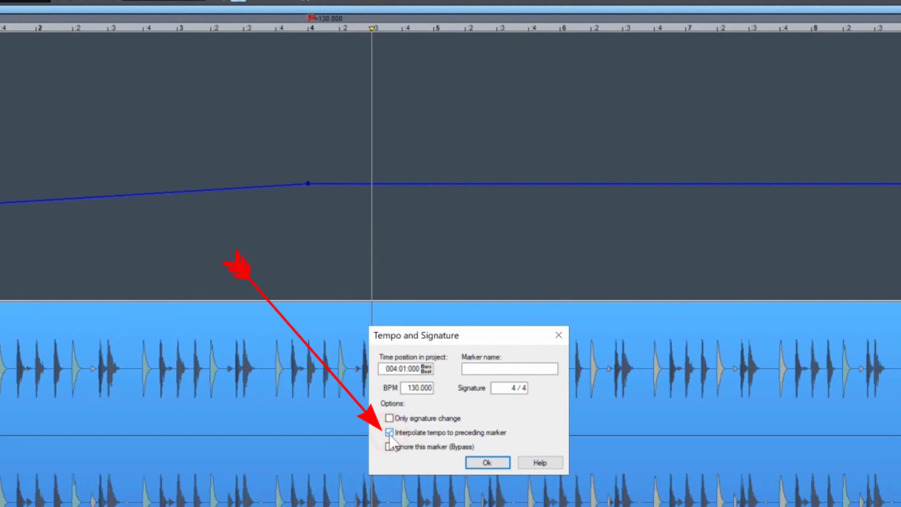
left_click(498, 460)
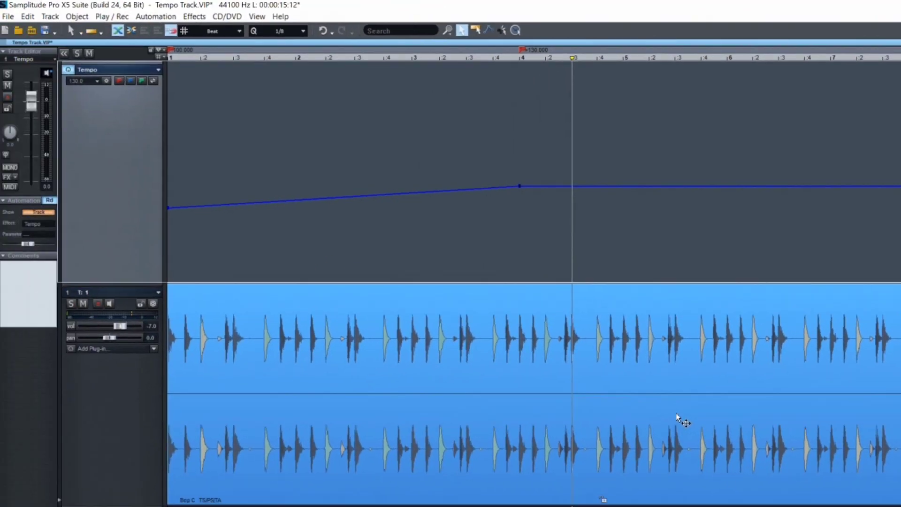
key("Home")
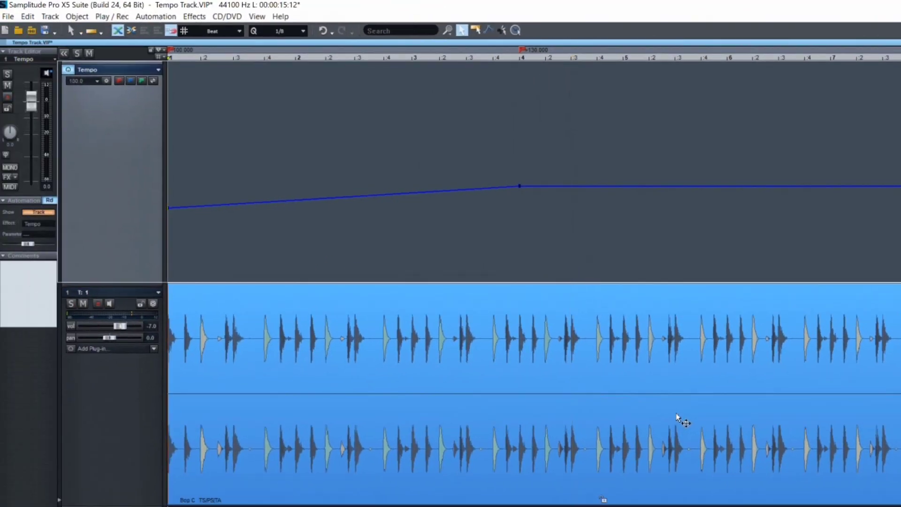
key("space")
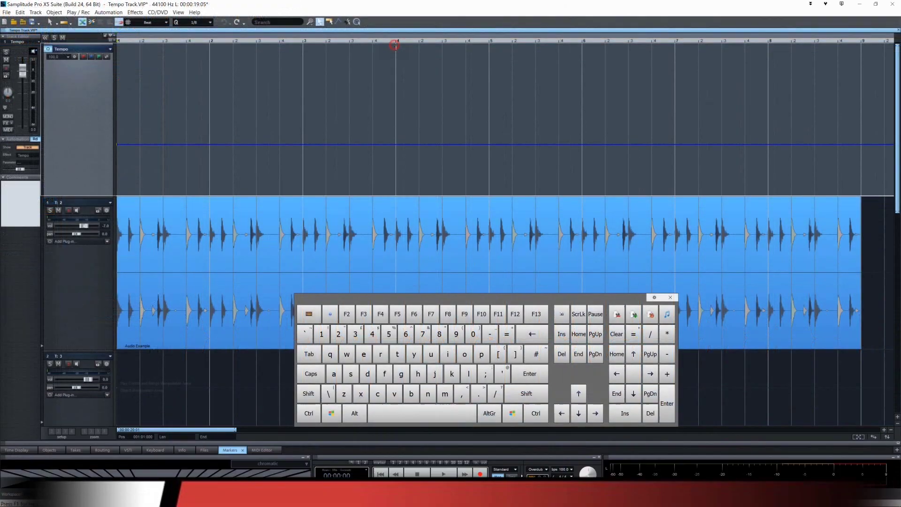
Step: Add a 100 BPM tempo marker at bar 4 with Alt+T and a 4/4 signature marker at bar 5 with Ctrl+Alt+T
left_click(394, 45)
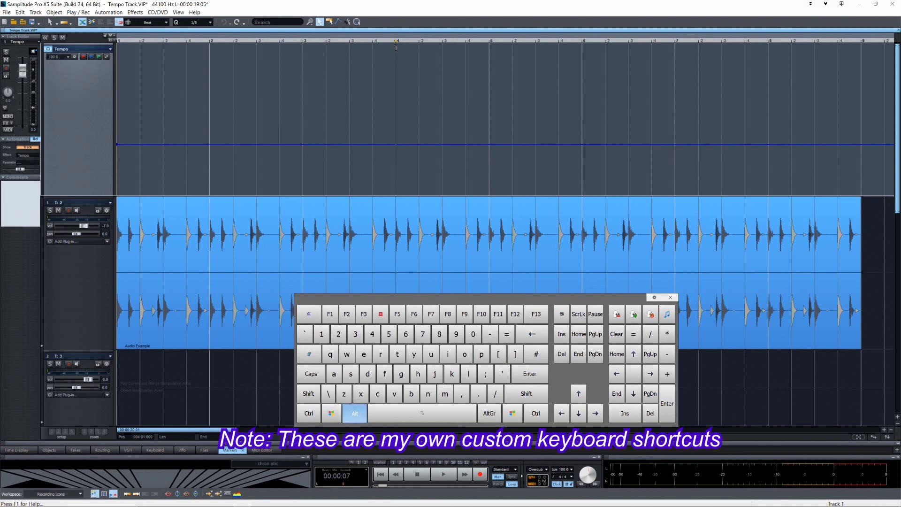
key("alt+t")
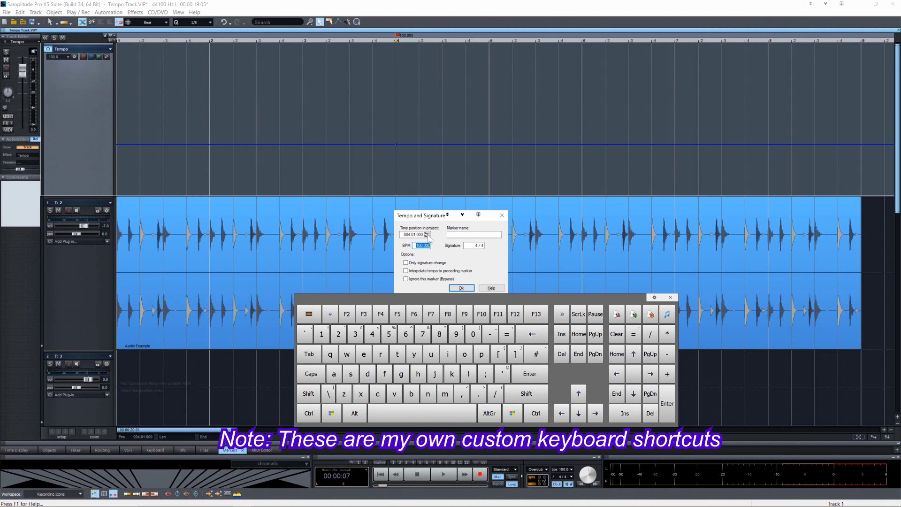
key("Return")
left_click(494, 69)
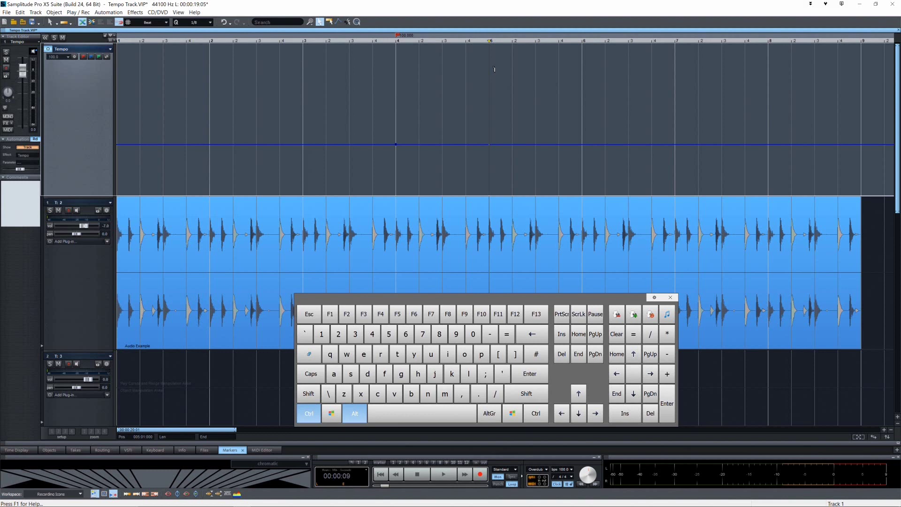
key("ctrl+alt+t")
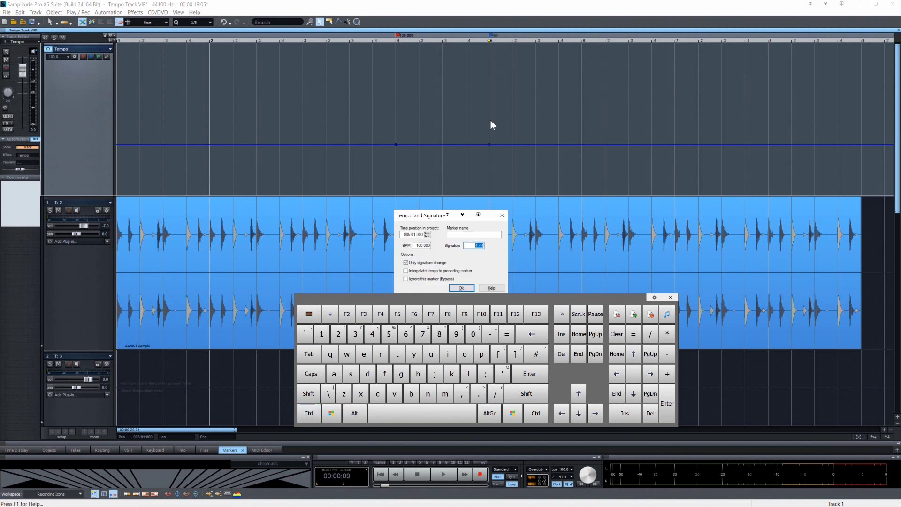
left_click(467, 287)
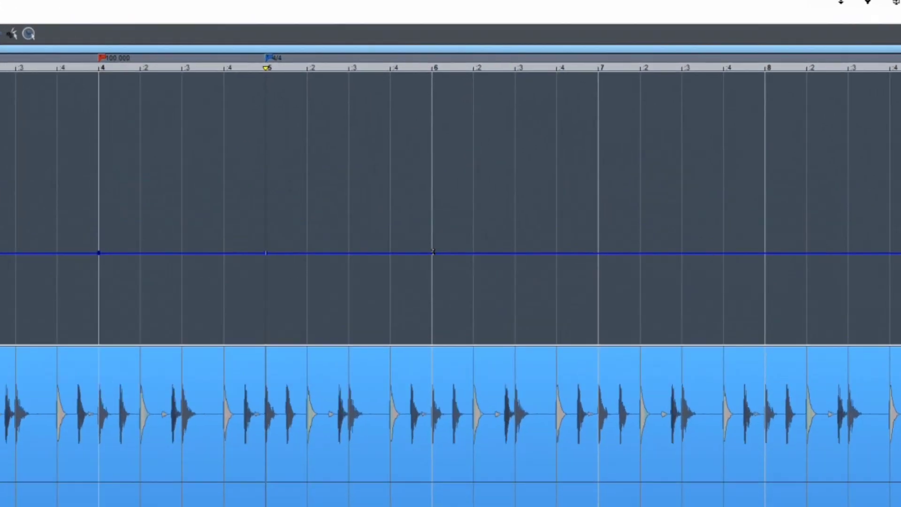
Step: Add tempo nodes at bars 6 and 7, drag the tempo after bar 7 up toward 137 BPM, and add another node
left_click(432, 252)
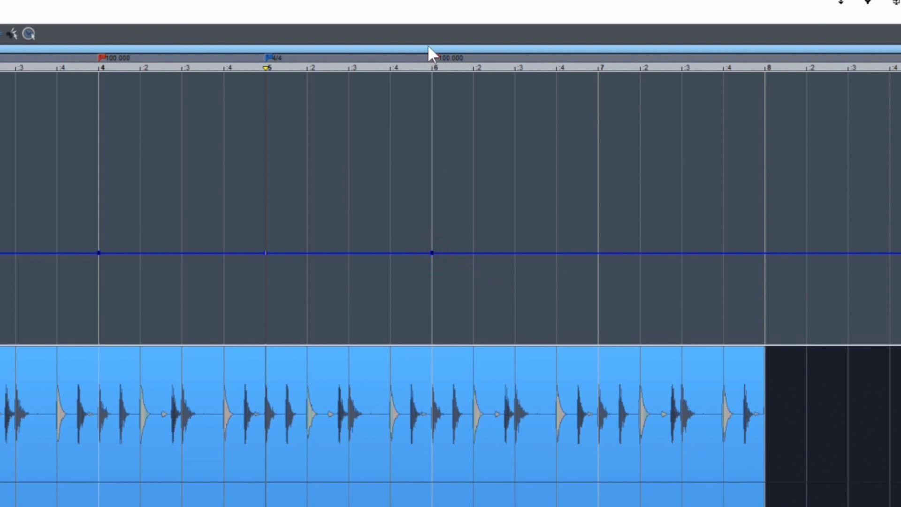
left_click(599, 253)
mouse_move(649, 251)
left_mouse_down()
mouse_move(647, 171)
mouse_move(654, 308)
mouse_move(659, 220)
left_mouse_up()
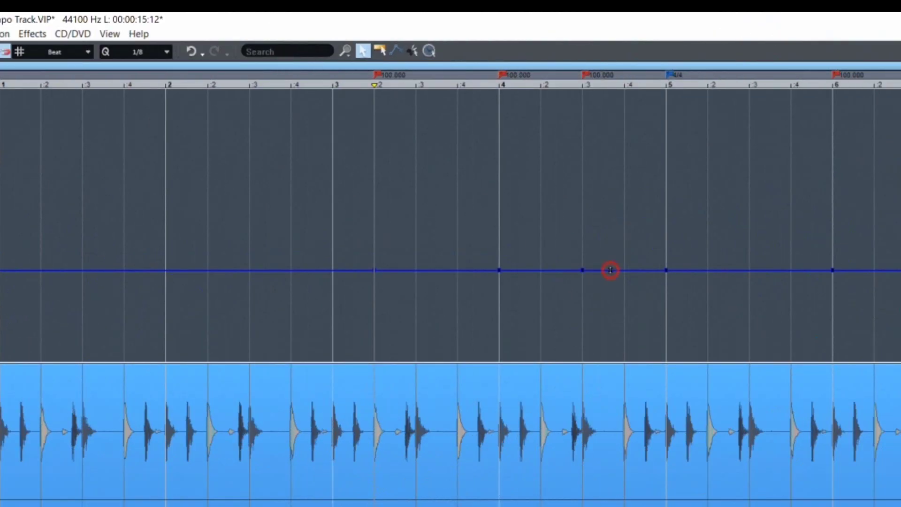
left_click(610, 270)
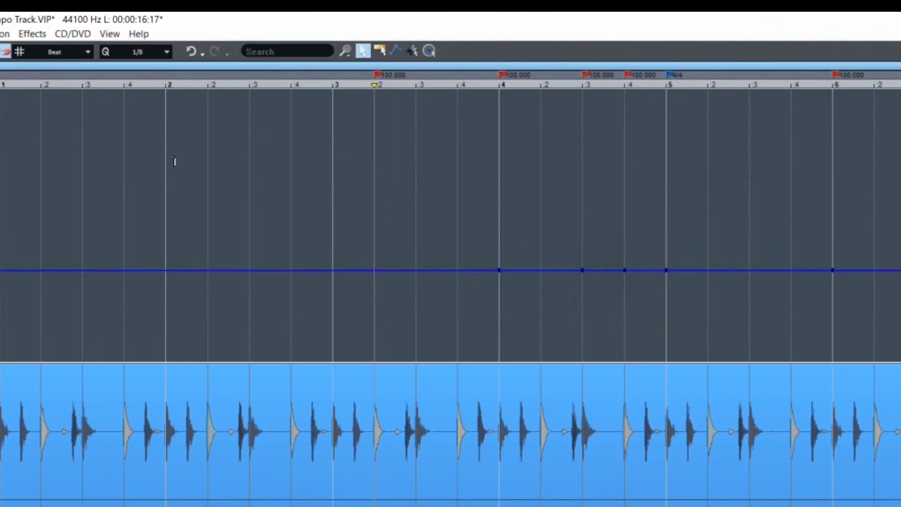
Step: Keep Beat snapping, add four off-grid tempo nodes in bar 6, and drop one segment to 69 BPM
left_click(72, 52)
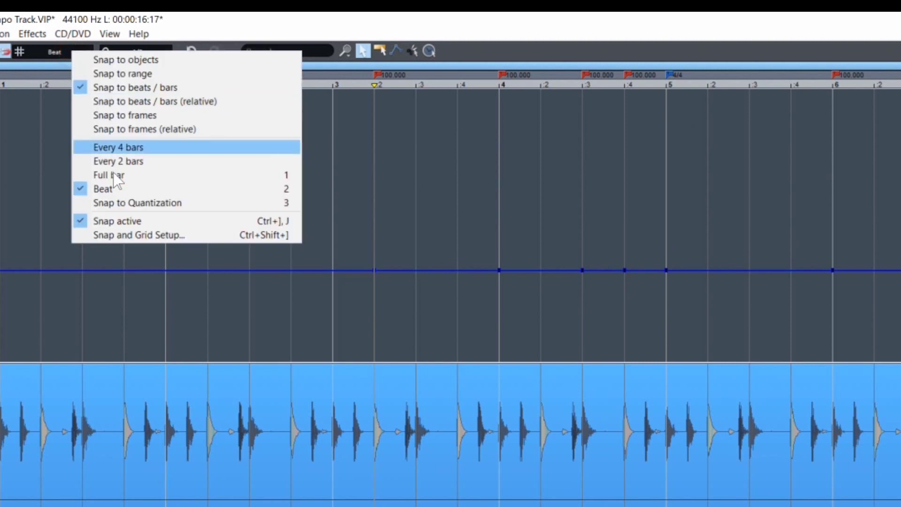
left_click(104, 189)
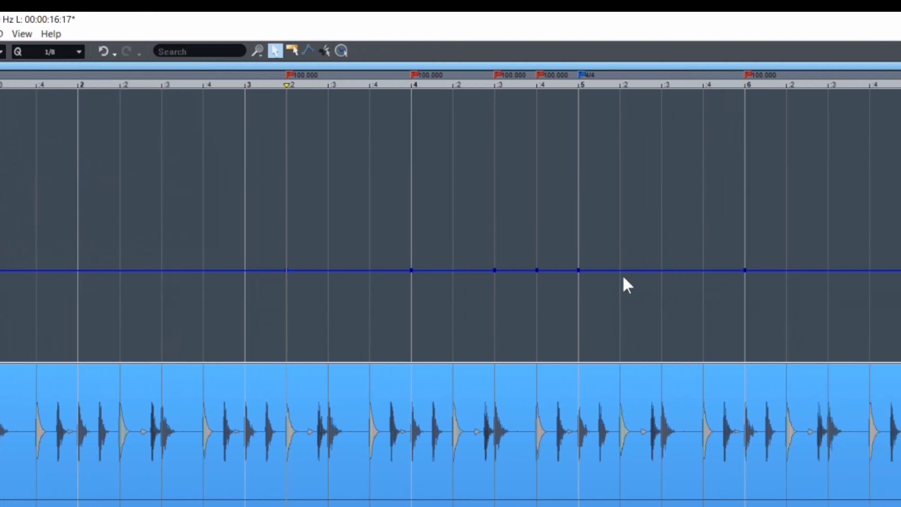
left_click(662, 270)
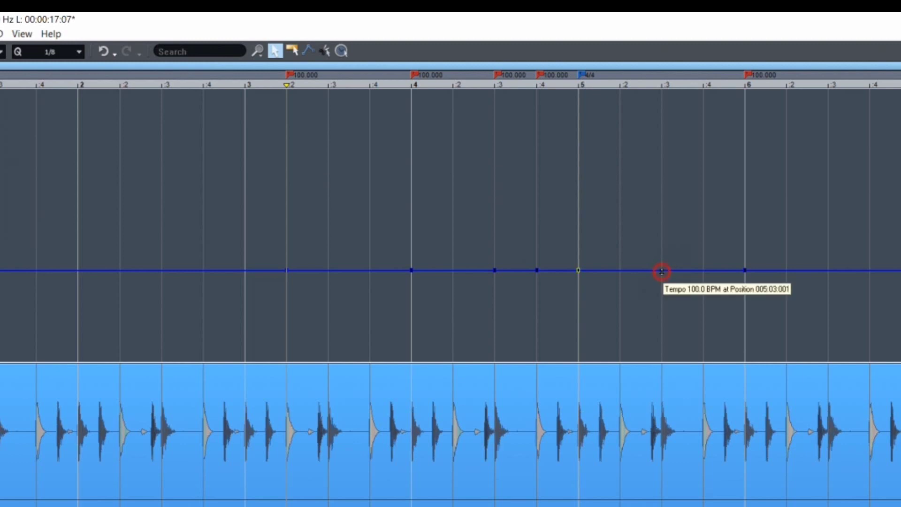
left_click(703, 270)
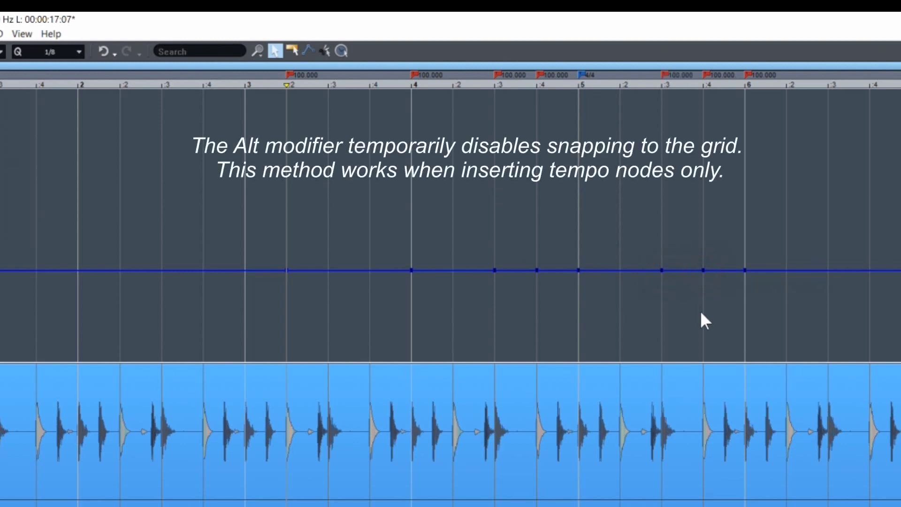
left_click(807, 271, "alt")
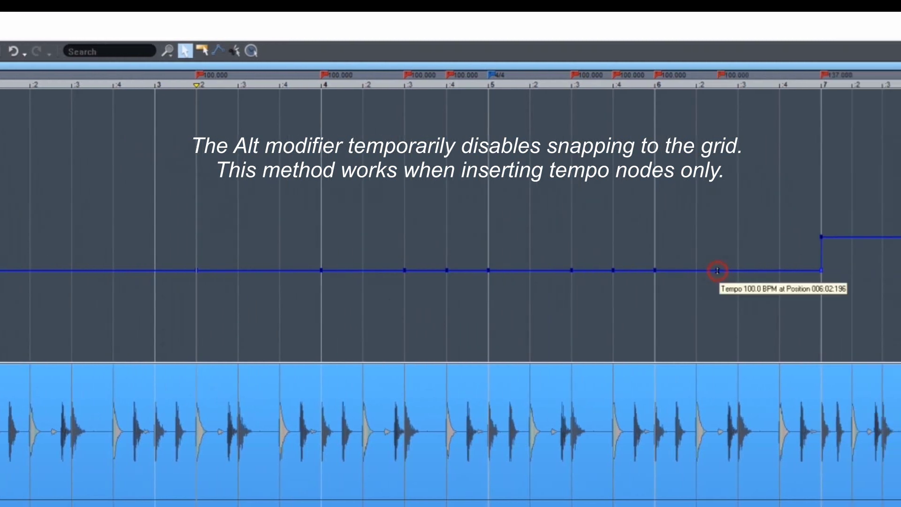
left_click(763, 271, "alt")
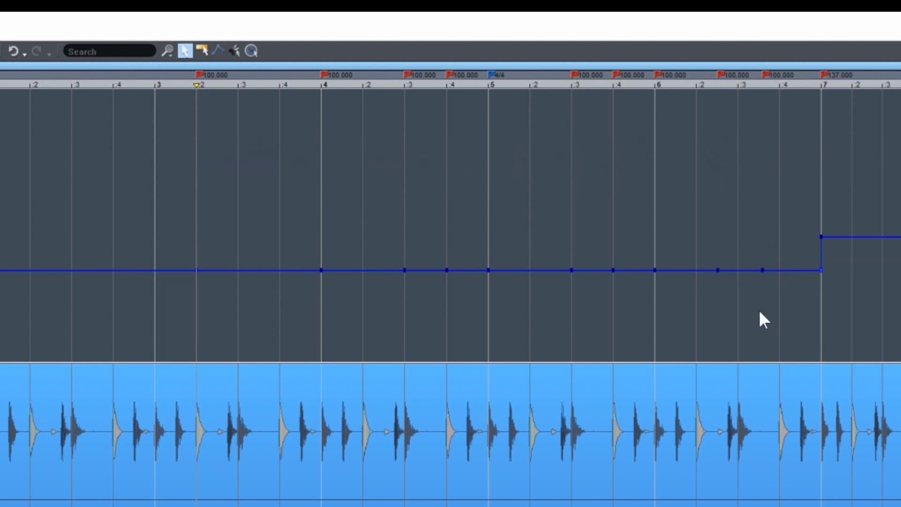
left_click_drag(739, 271, 733, 296)
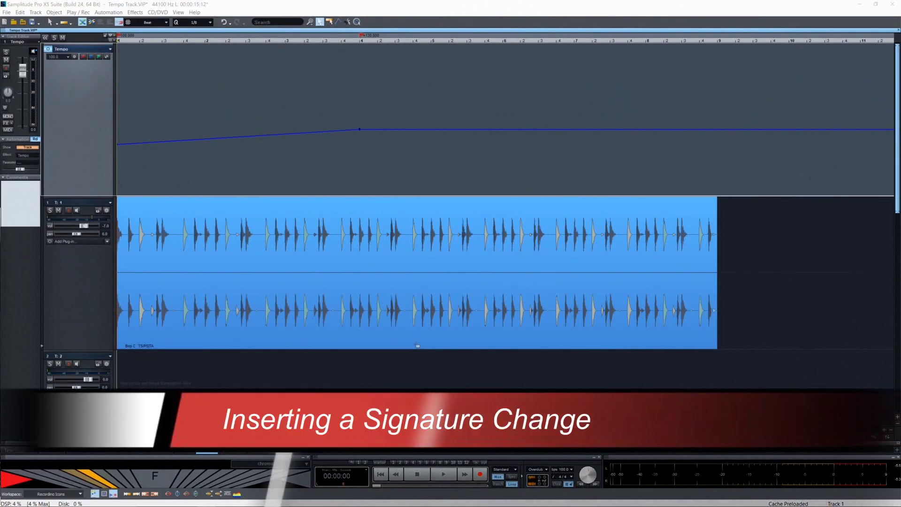
Step: Insert a signature marker at bar 6 with numerator 5 (5/4) and verify it in its settings
left_click(505, 75)
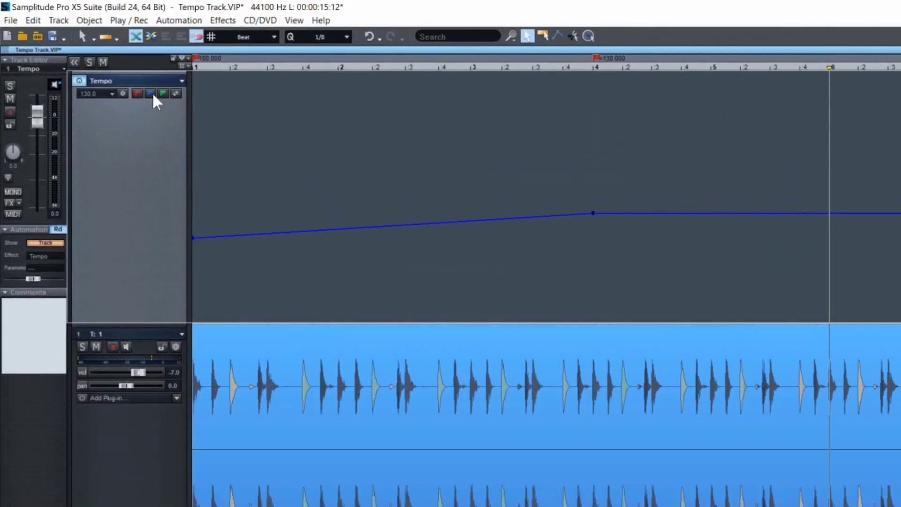
left_click(151, 93)
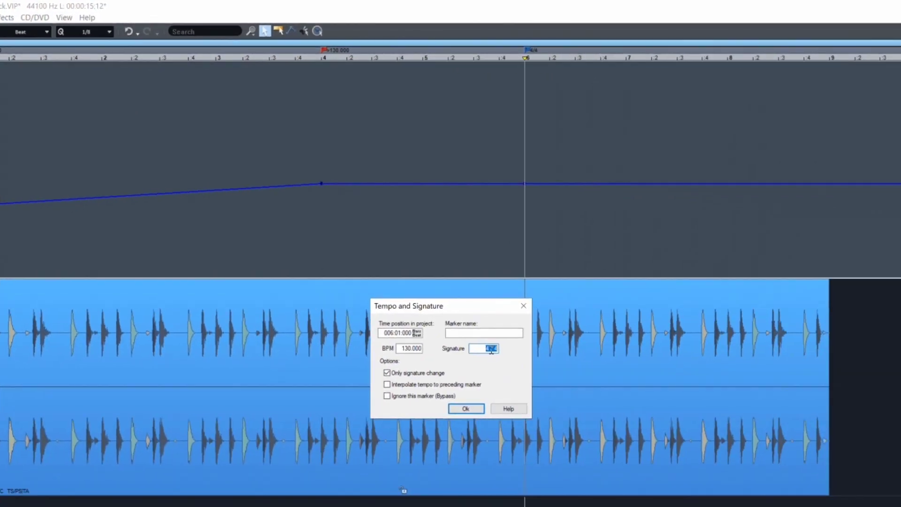
left_click(491, 350)
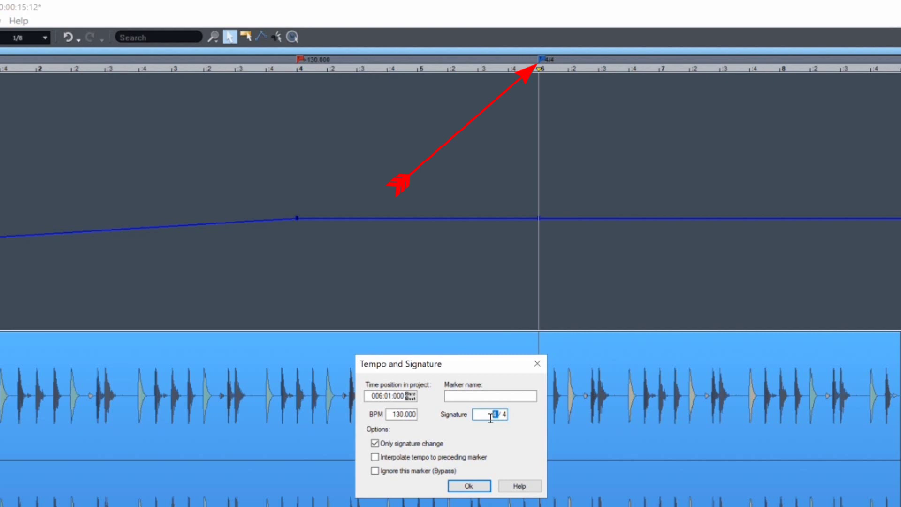
type("5")
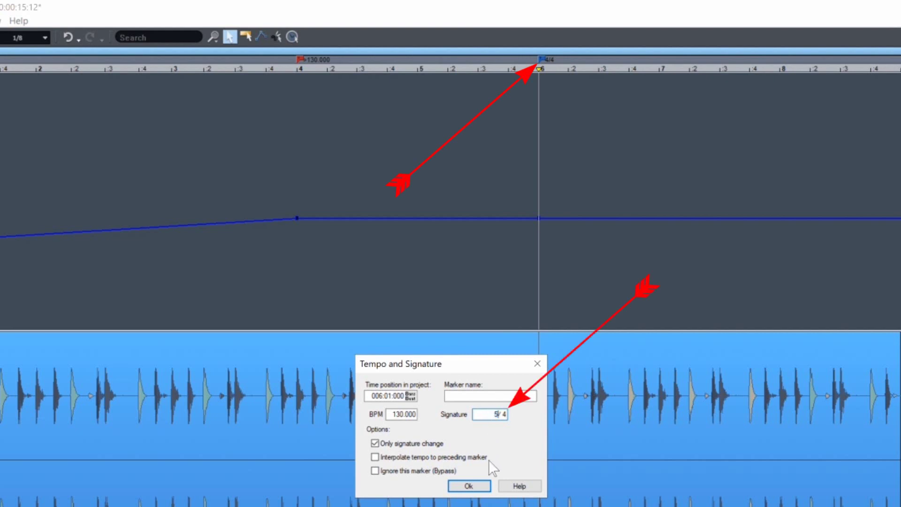
left_click(469, 487)
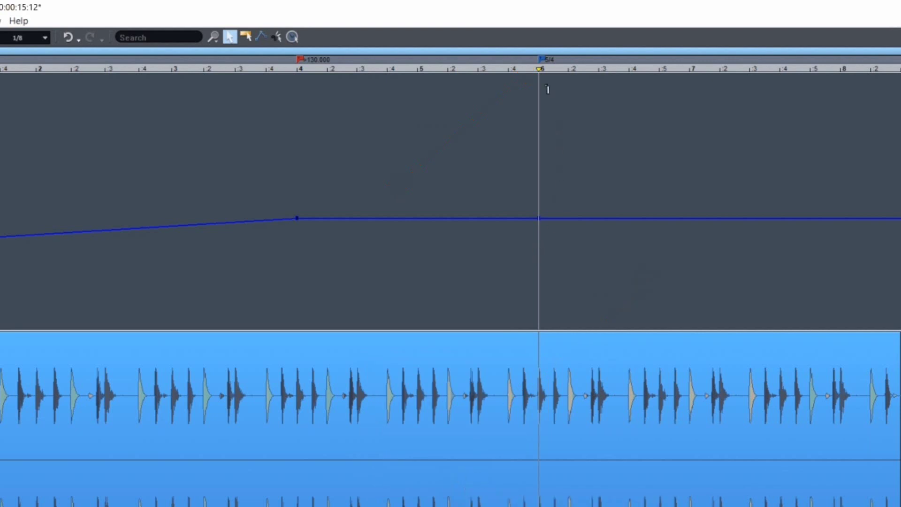
double_click(540, 61)
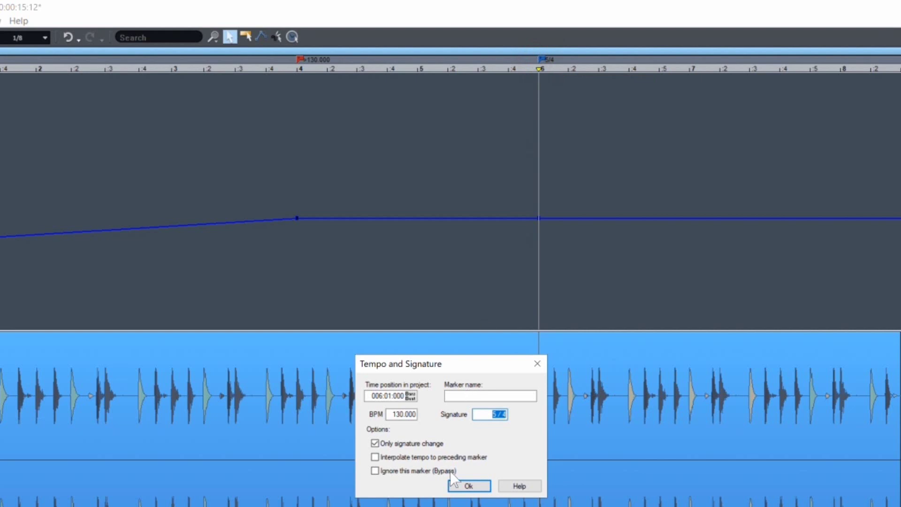
left_click(473, 487)
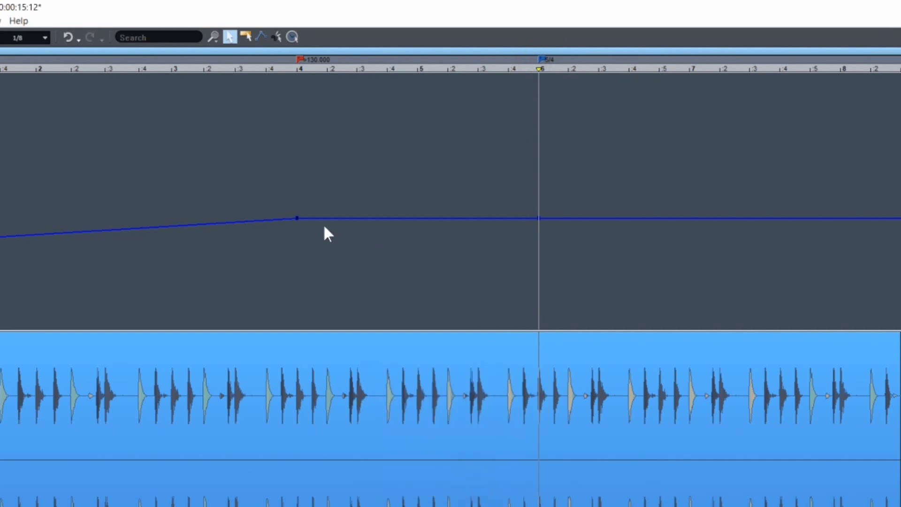
Step: Inspect the 130 BPM tempo point at bar 4 and close its settings unchanged
double_click(297, 218)
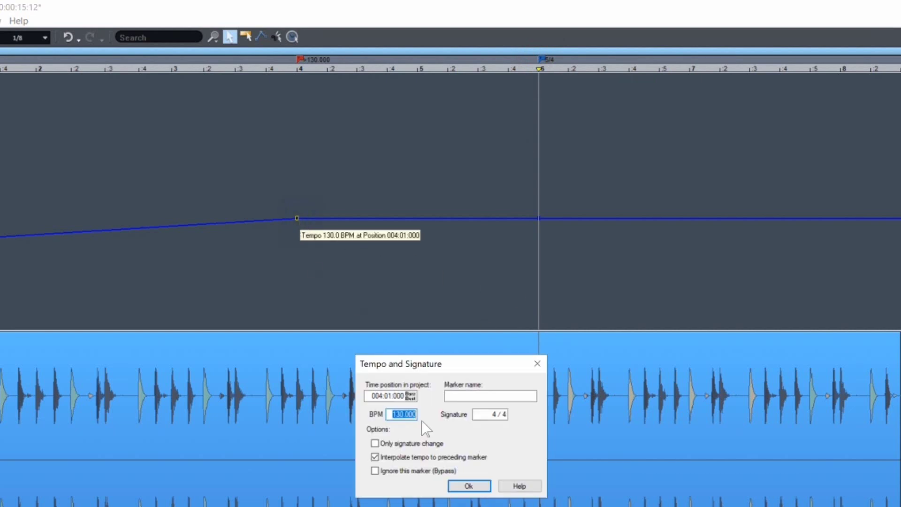
left_click(465, 486)
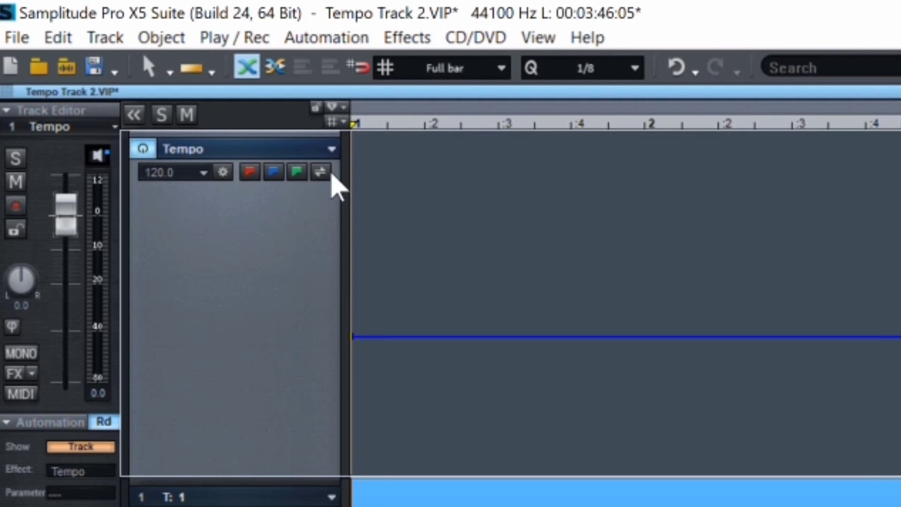
Step: Activate the swap button beside the green marker button in the tempo track header
left_click(323, 172)
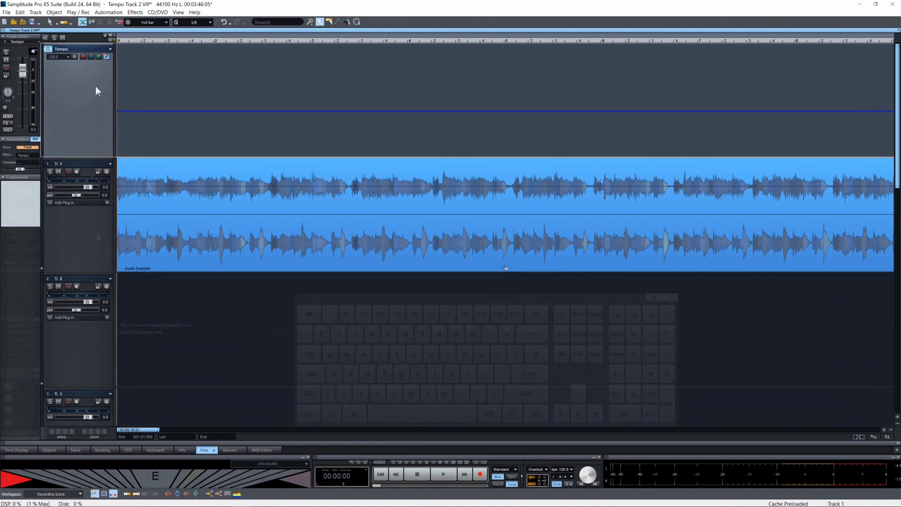
Step: Select track 1 holding the audio recording and briefly preview its playback
left_click(98, 237)
left_click(97, 233)
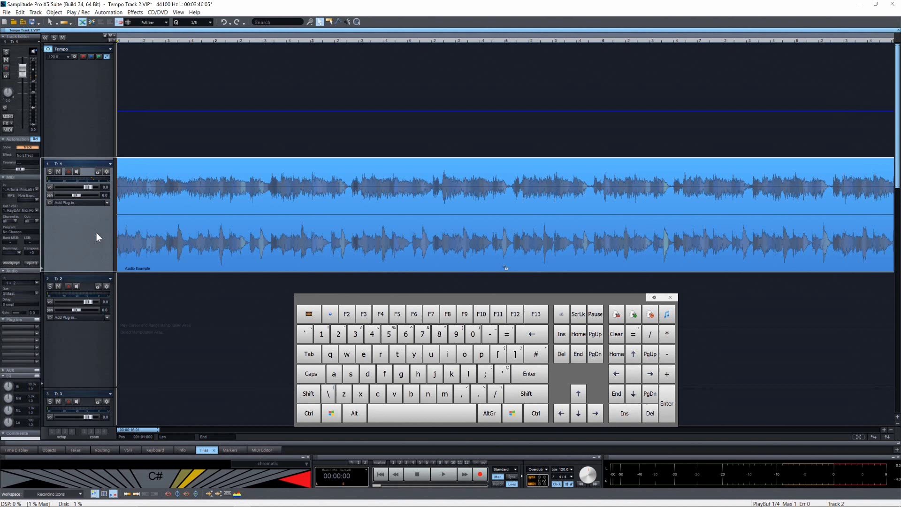
key("space")
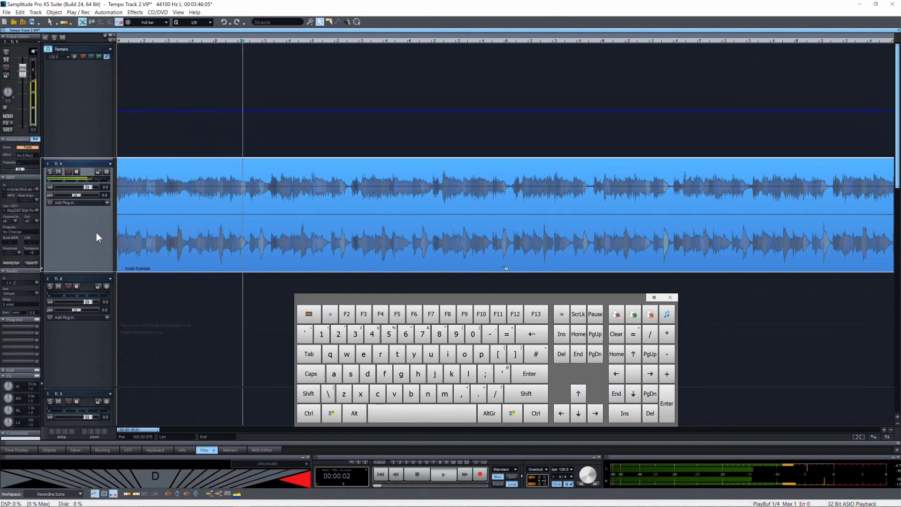
key("space")
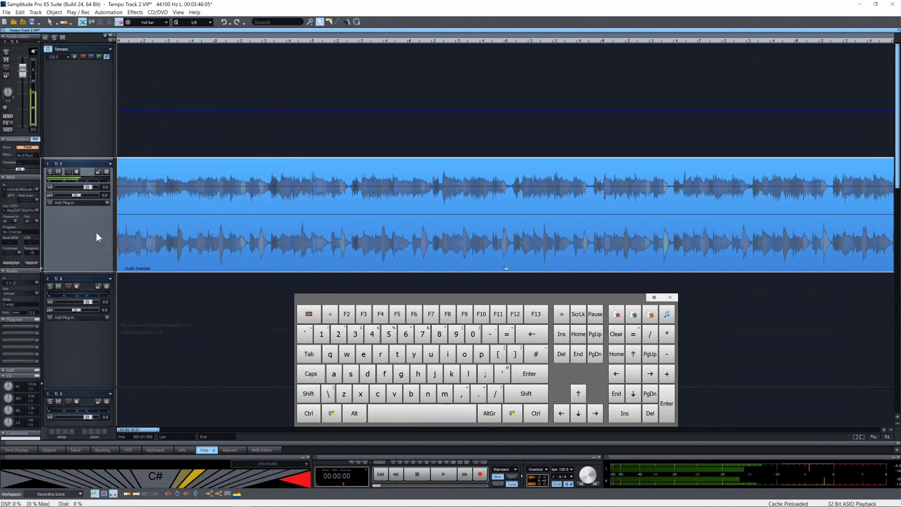
Step: Enable grid position marker insertion and tap a marker on each downbeat during playback
left_click(100, 55)
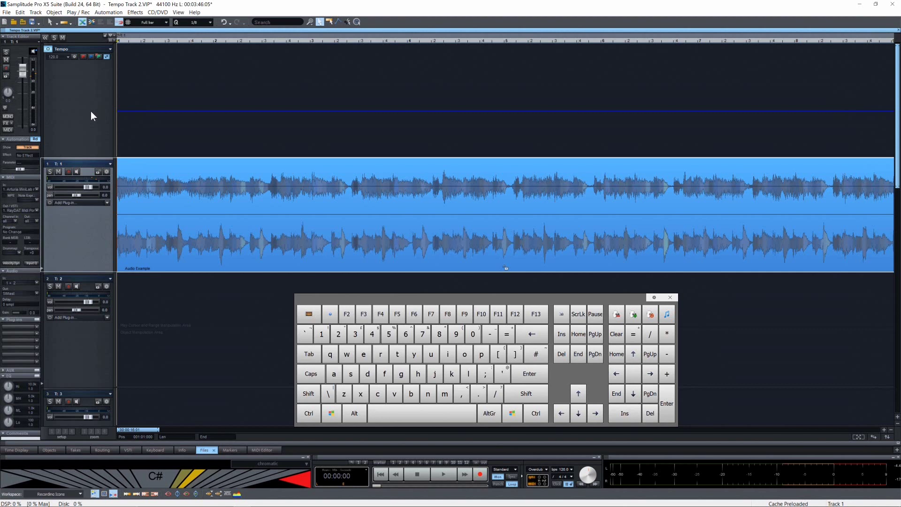
key("space")
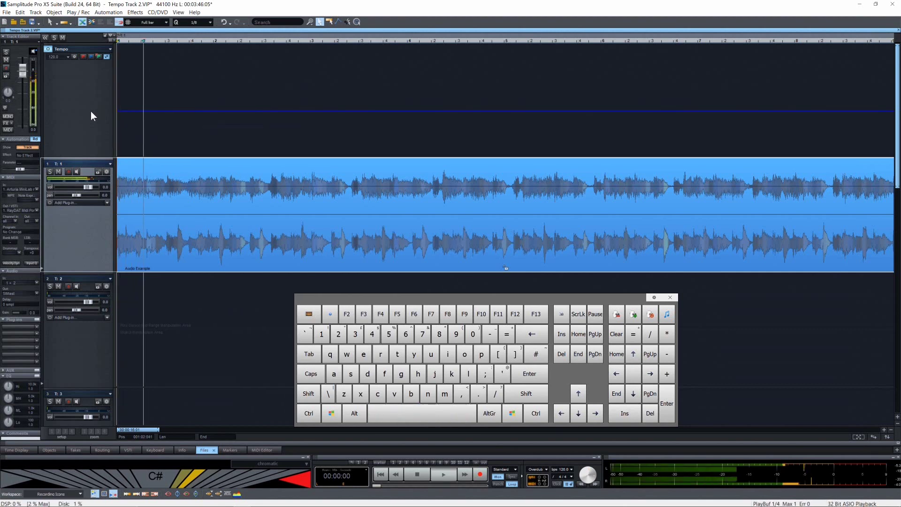
key("t")
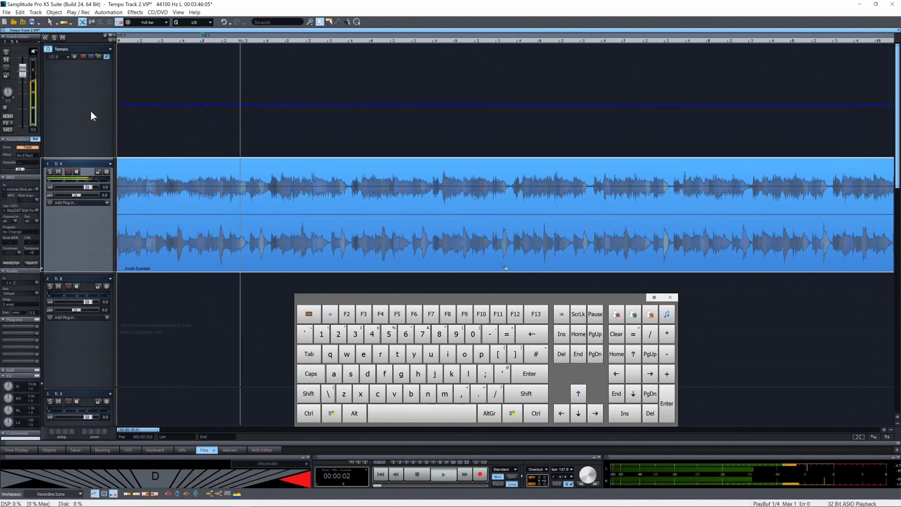
key("t")
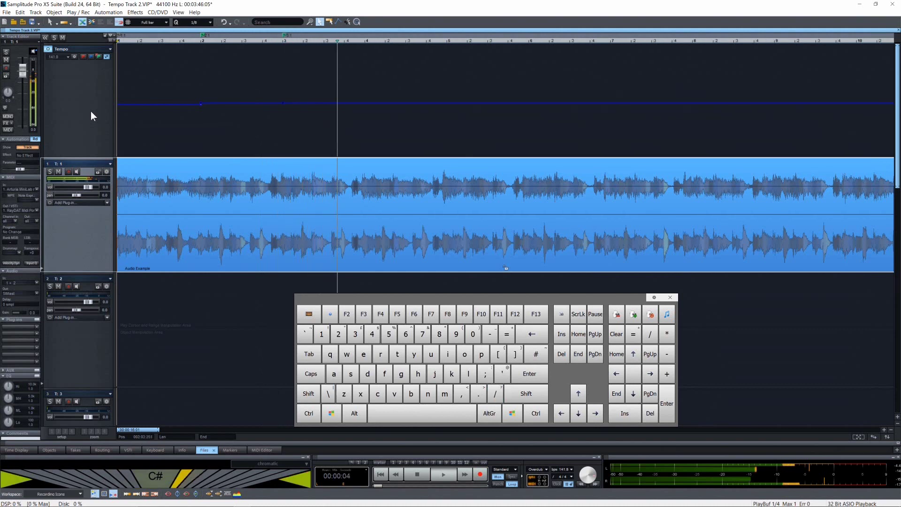
key("t")
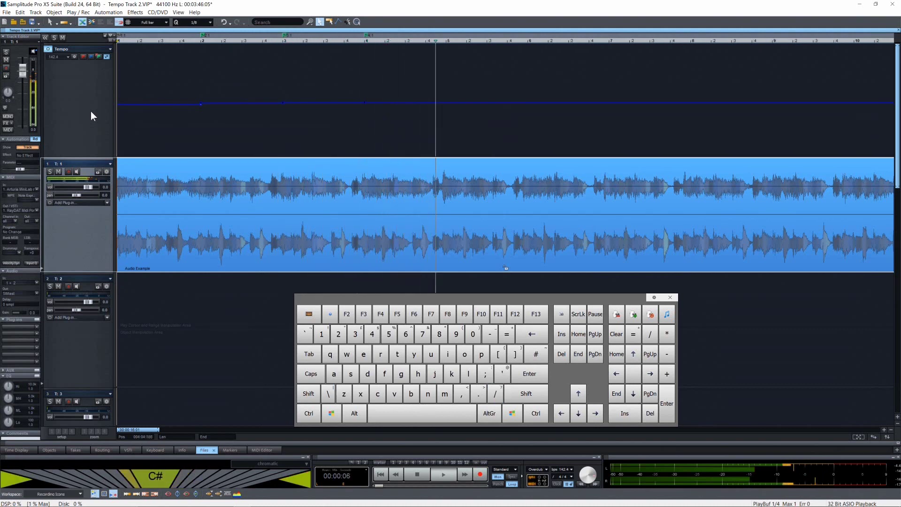
key("slash")
key("t")
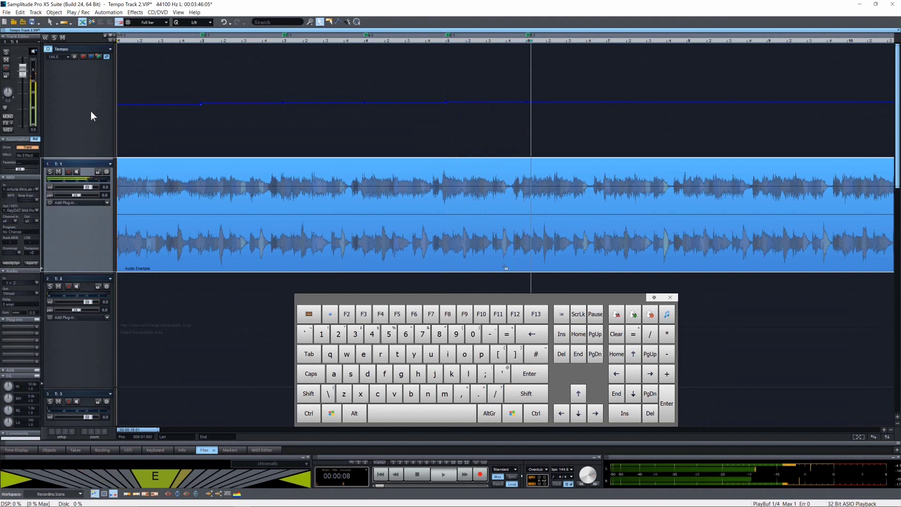
key("t")
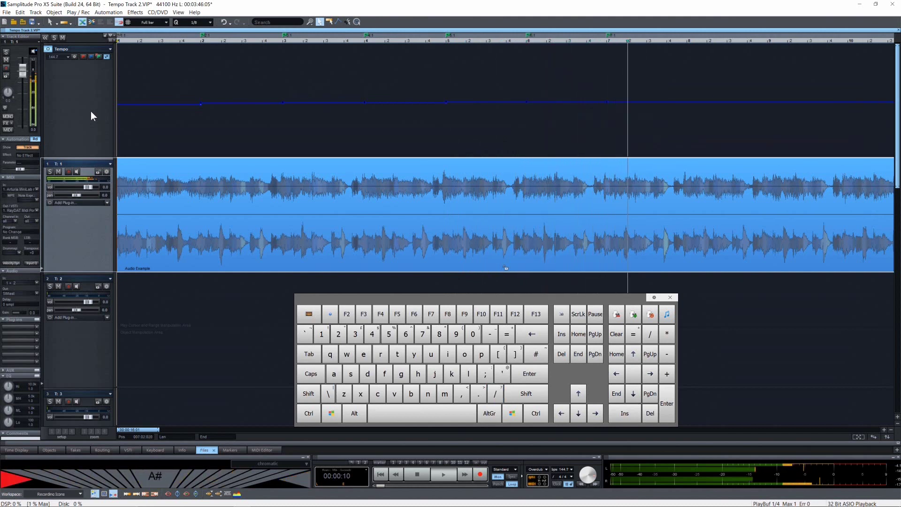
key("slash")
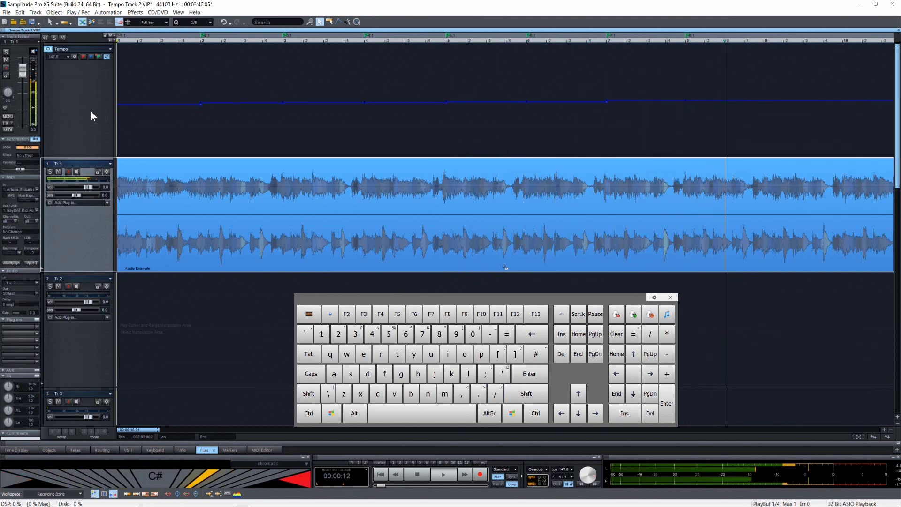
key("t")
key("space")
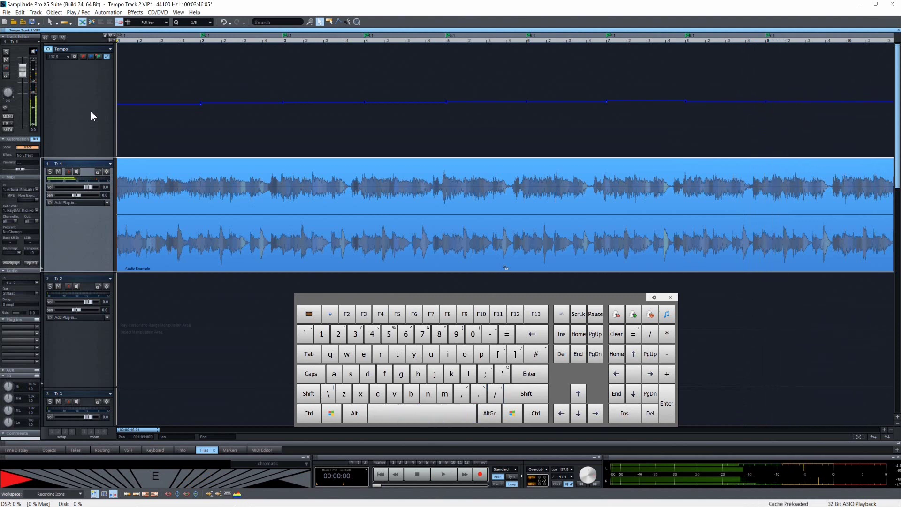
Step: Zoom out to review the tapped tempo points and select the Tempo track
key("minus")
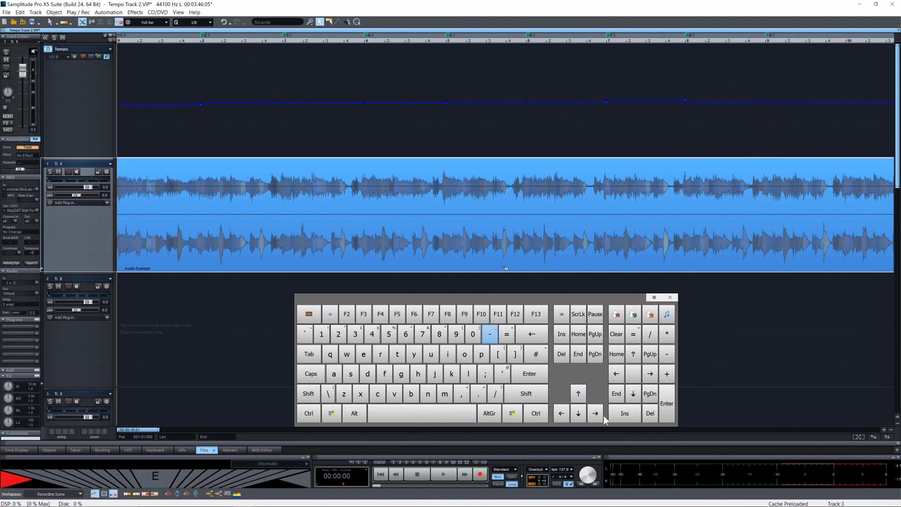
left_click(556, 484)
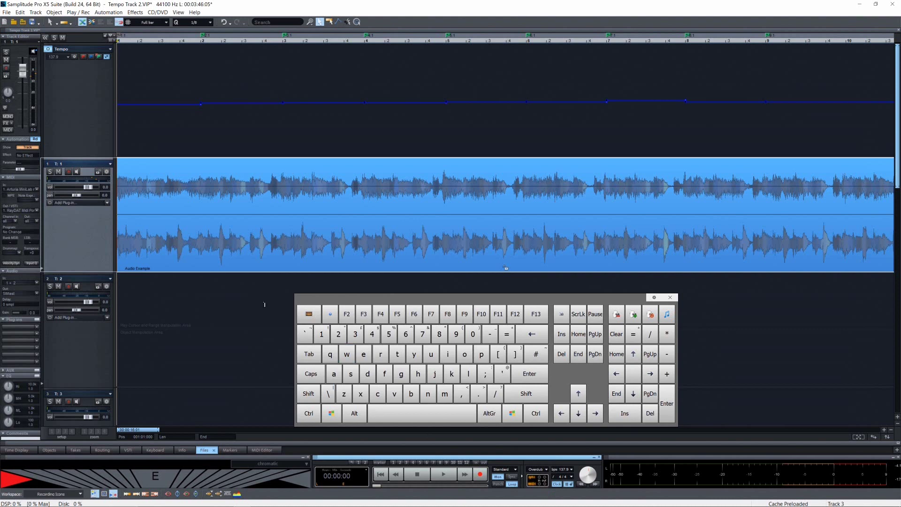
left_click(93, 148)
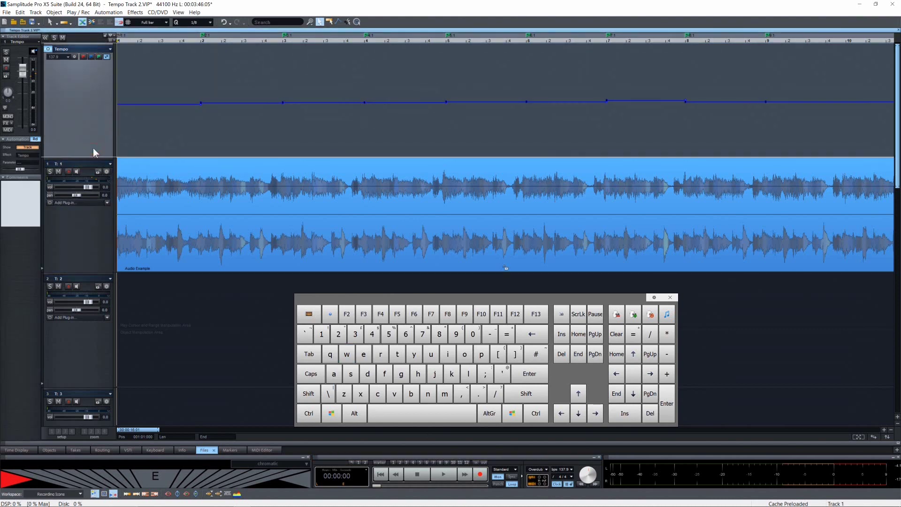
Step: After a playback check, drag the bar 5 and bar 6 grid markers earlier onto the audio beats
key("space")
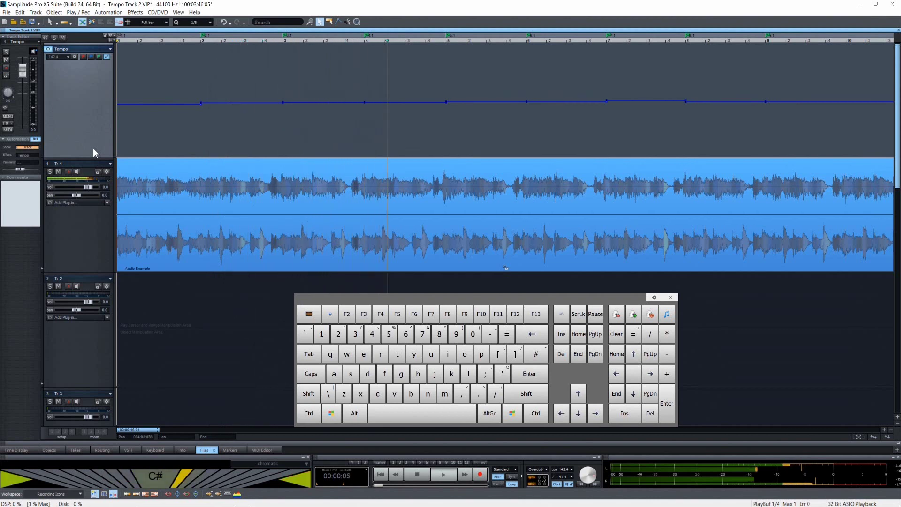
key("space")
left_click(447, 36)
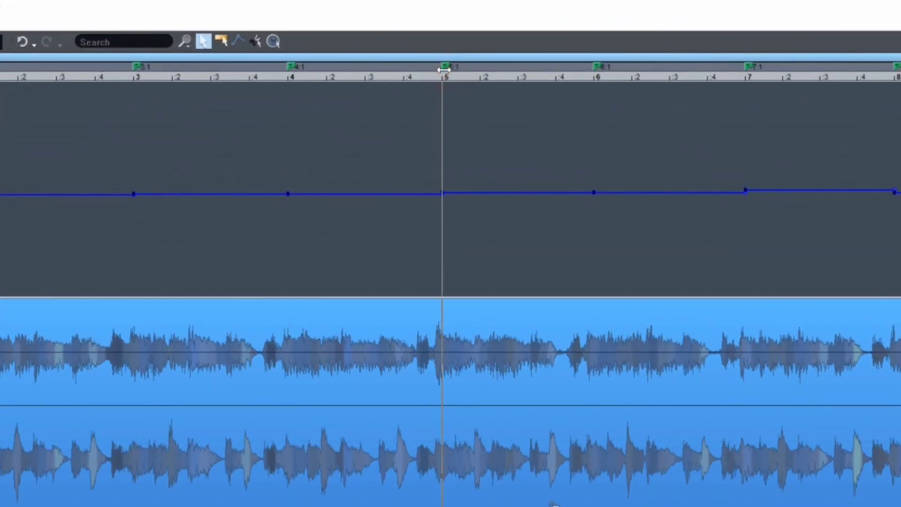
left_click_drag(443, 70, 436, 76)
left_click_drag(595, 67, 585, 64)
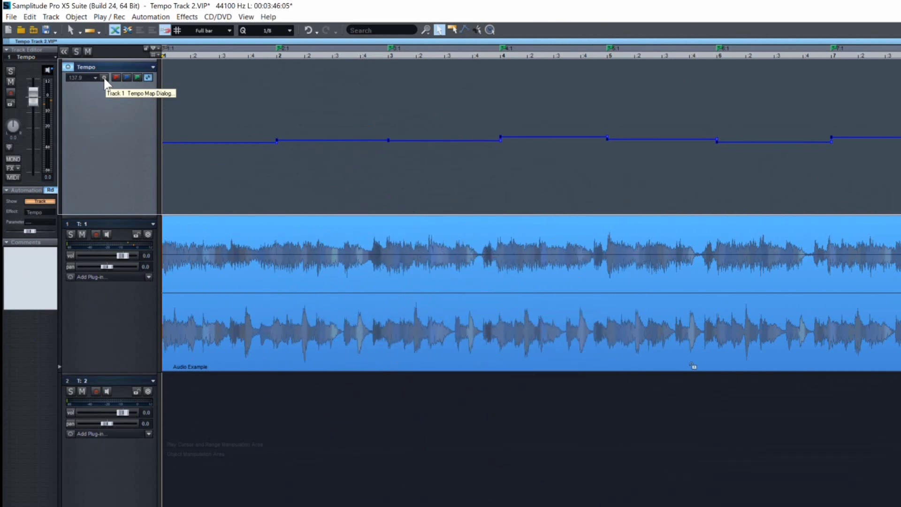
left_click(103, 77)
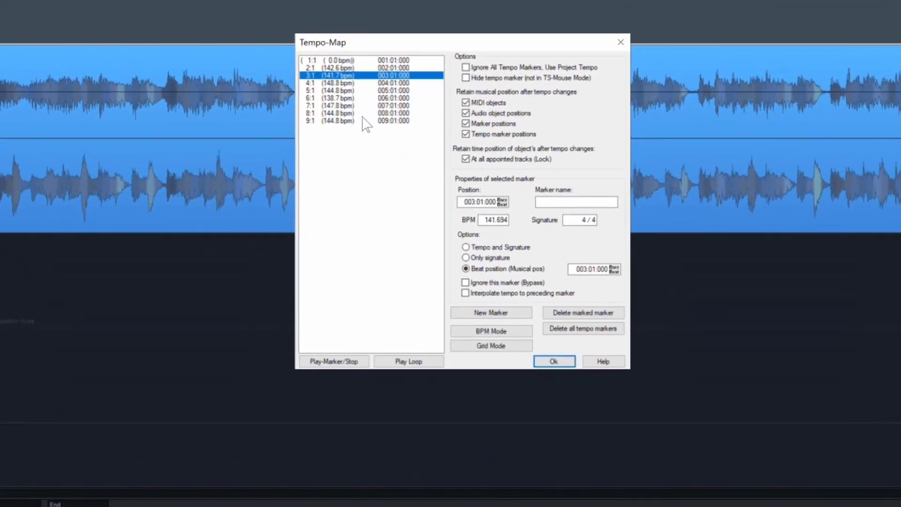
left_click(553, 361)
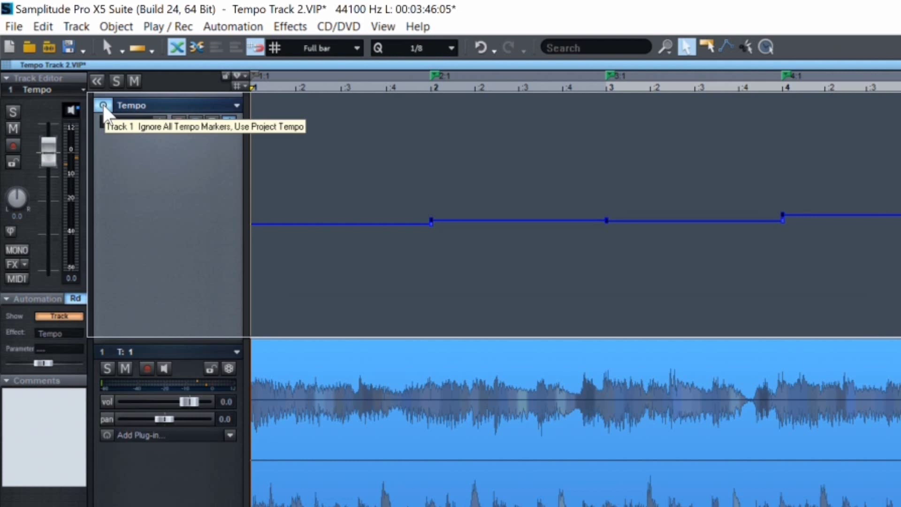
left_click(103, 106)
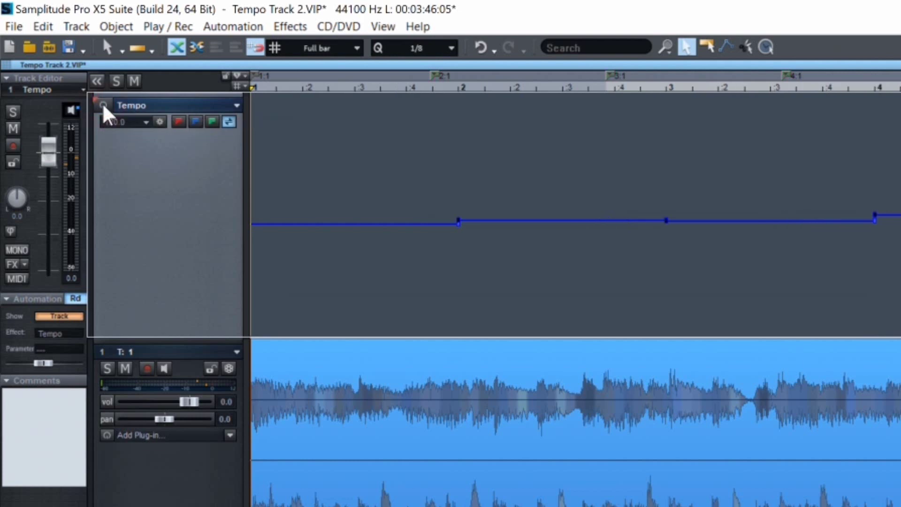
key("ctrl+s")
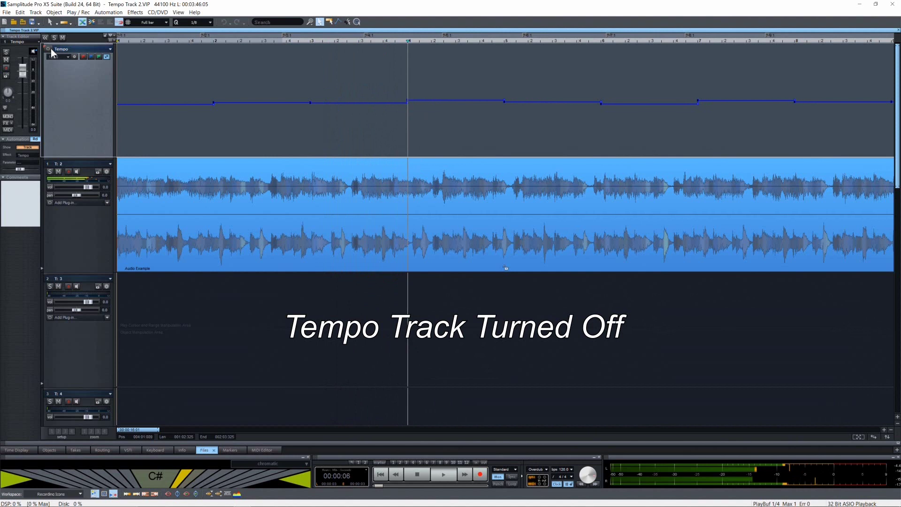
left_click(49, 48)
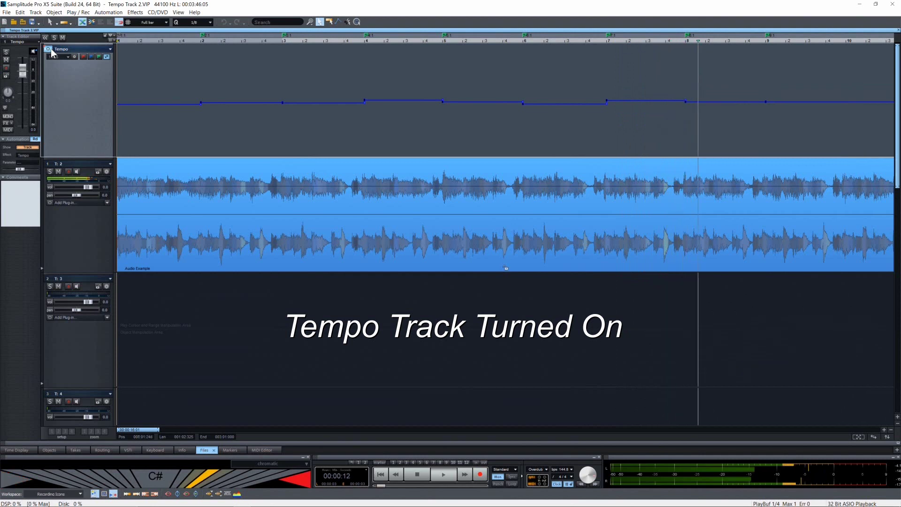
key("space")
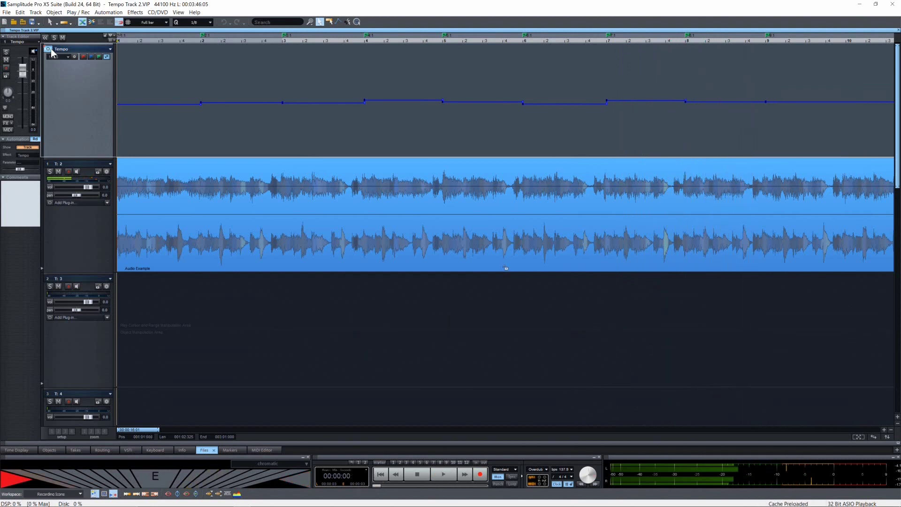